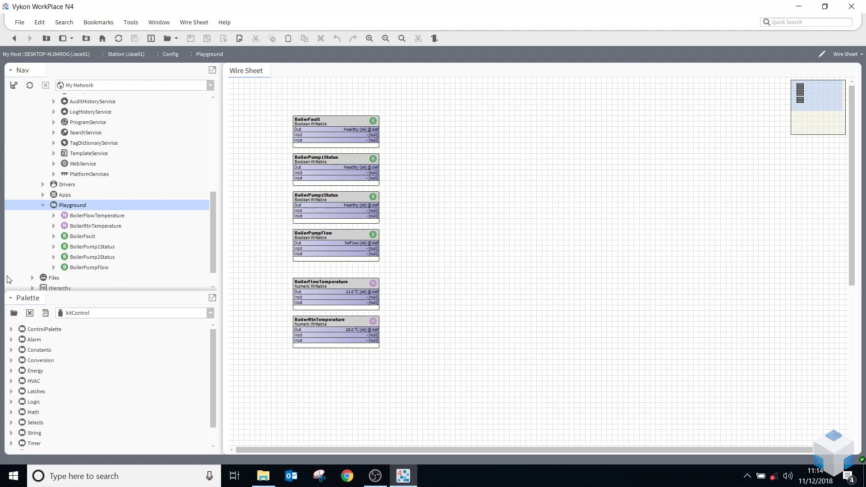
Step: Expand TagDictionaryService under Config > Services to reveal its Niagara dictionary
{"action": "scroll", "coordinate": [85, 234], "scroll_direction": "up", "scroll_amount": 1}
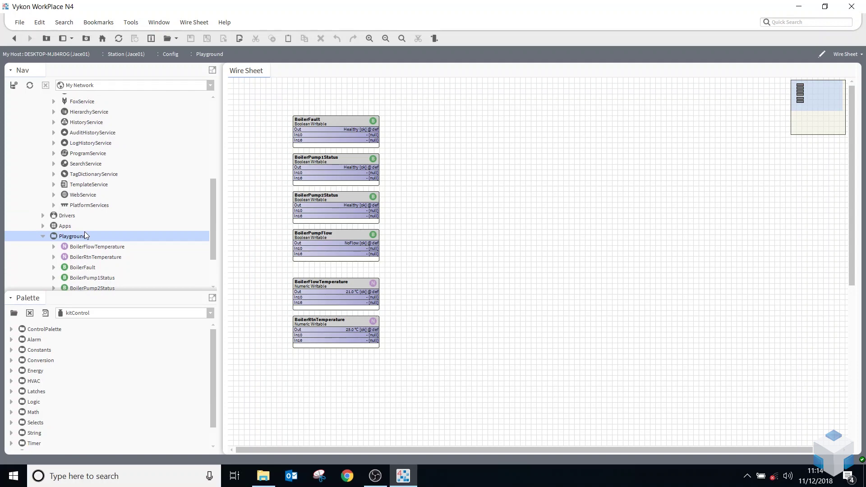
{"action": "scroll", "coordinate": [84, 232], "scroll_direction": "up", "scroll_amount": 5}
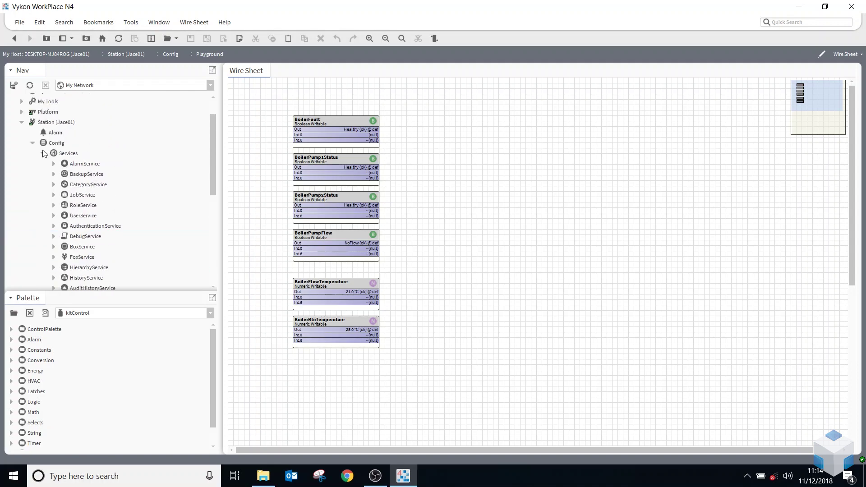
{"action": "scroll", "coordinate": [93, 216], "scroll_direction": "down", "scroll_amount": 3}
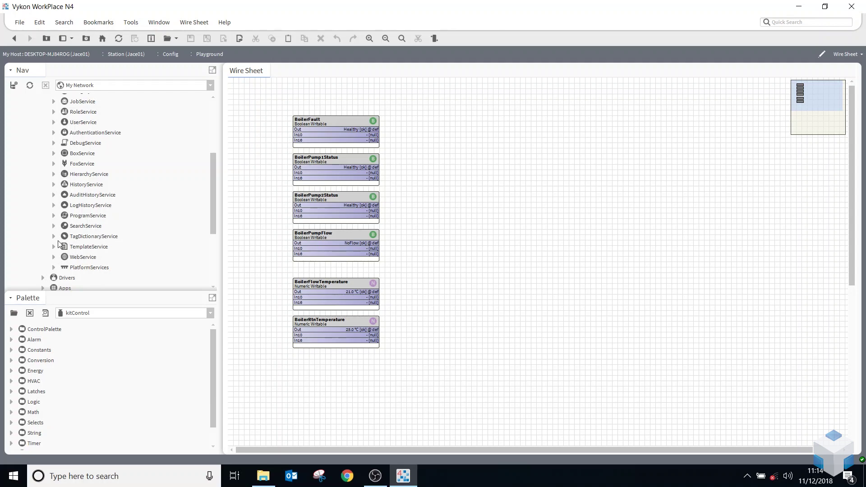
{"action": "left_click", "coordinate": [54, 236]}
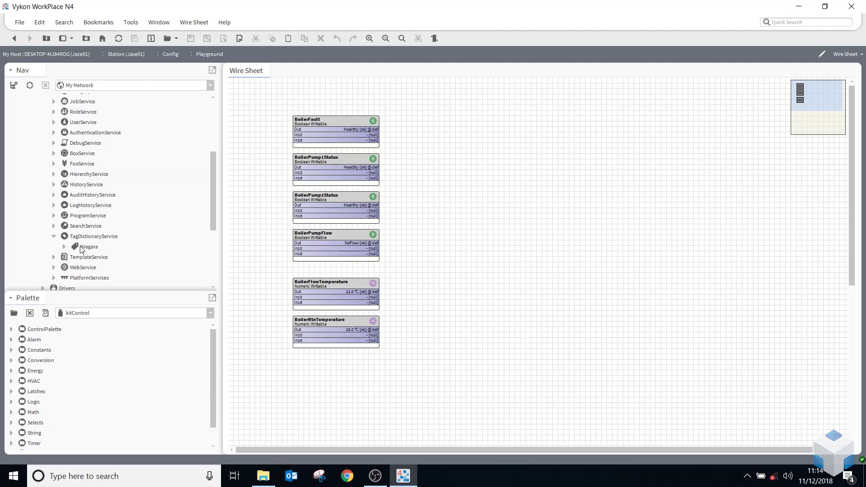
{"action": "scroll", "coordinate": [81, 250], "scroll_direction": "down", "scroll_amount": 2}
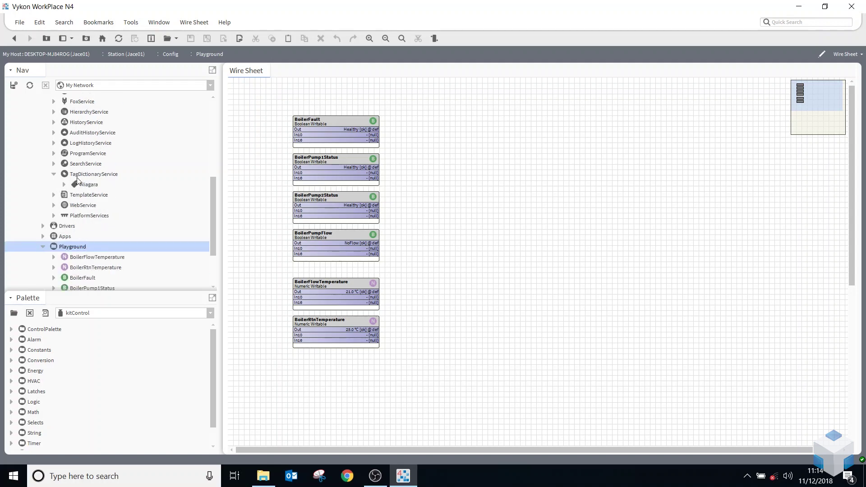
Step: Open TagDictionaryService in its Tag Dictionary Manager view
{"action": "double_click", "coordinate": [77, 176]}
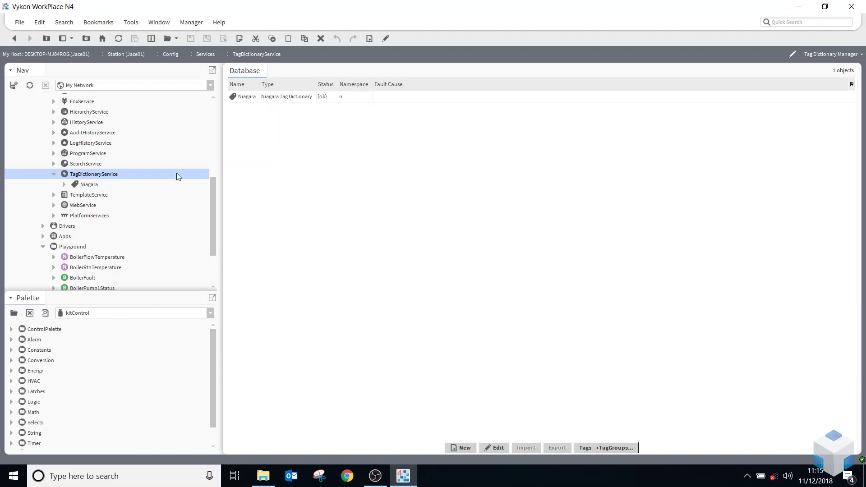
Step: Load the haystack palette and add a dictionary named Haystack to TagDictionaryService
{"action": "left_click", "coordinate": [14, 313]}
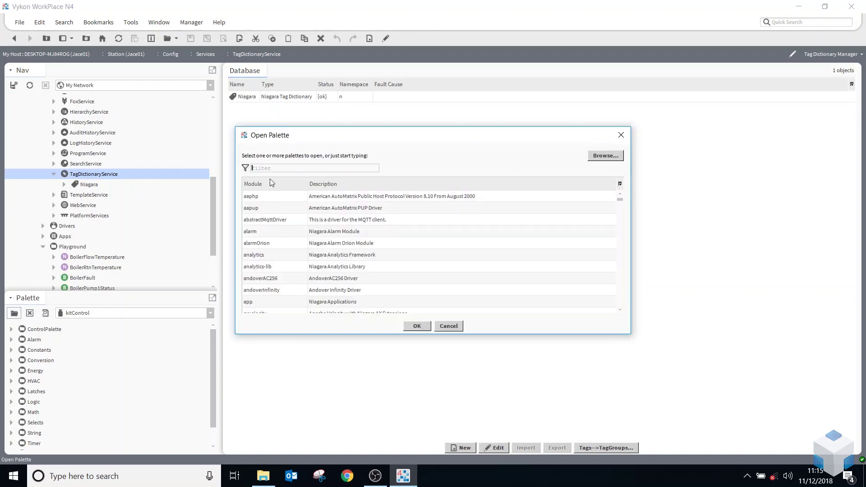
{"action": "type", "text": "h"}
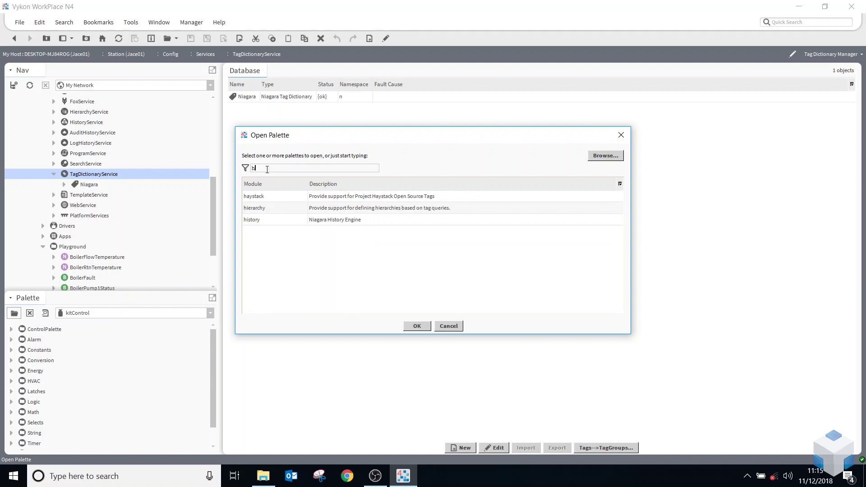
{"action": "double_click", "coordinate": [254, 196]}
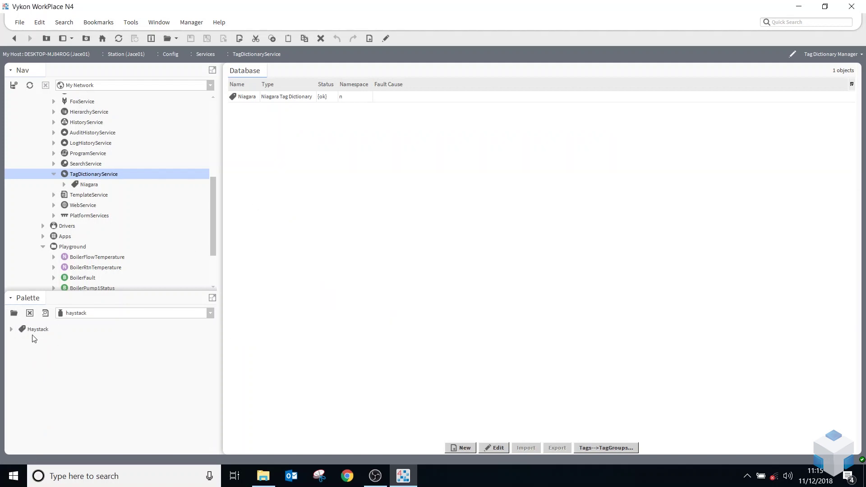
{"action": "left_click_drag", "start_coordinate": [34, 332], "coordinate": [83, 174]}
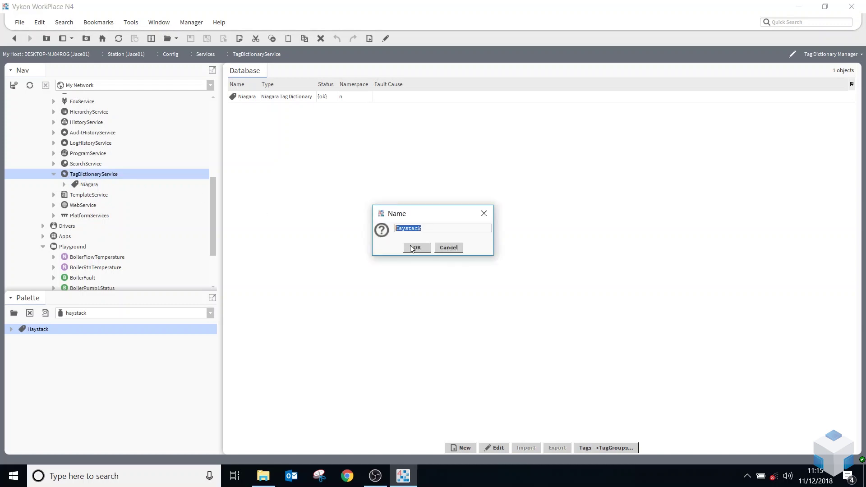
{"action": "left_click", "coordinate": [415, 247]}
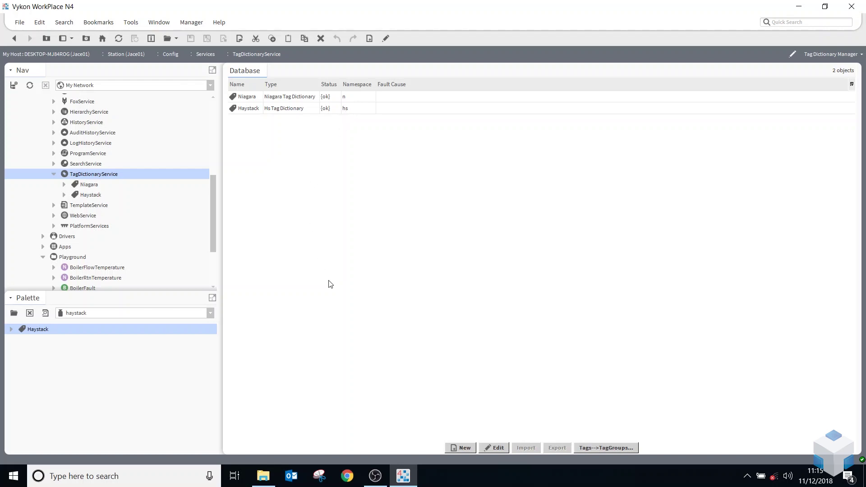
Step: Expand the Niagara and Haystack dictionaries and browse Haystack's Tag Definitions
{"action": "left_click", "coordinate": [64, 185]}
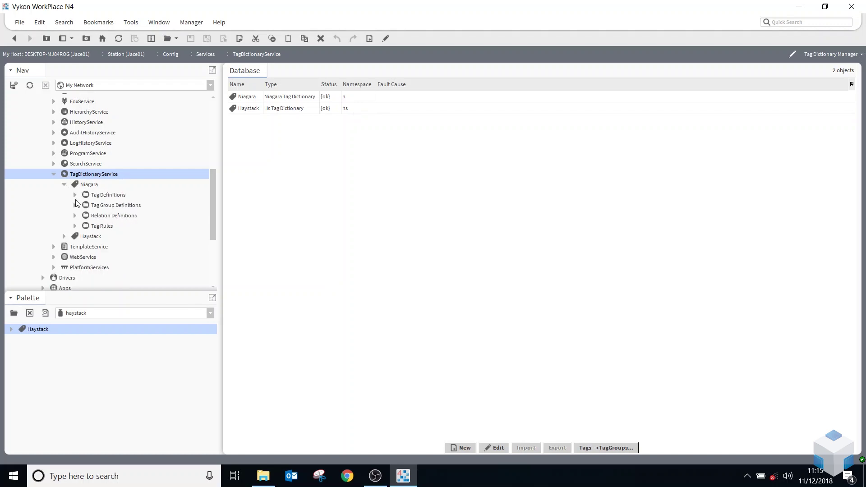
{"action": "left_click", "coordinate": [64, 235]}
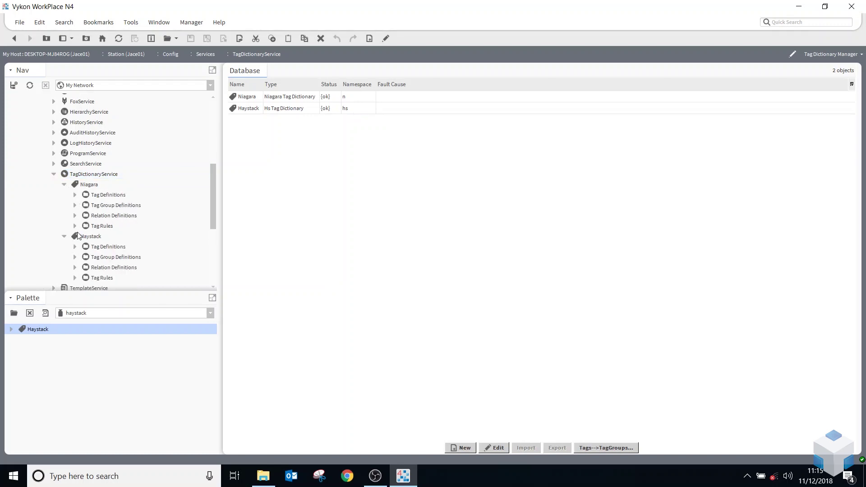
{"action": "scroll", "coordinate": [74, 194], "scroll_direction": "down", "scroll_amount": 2}
{"action": "left_click", "coordinate": [75, 190]}
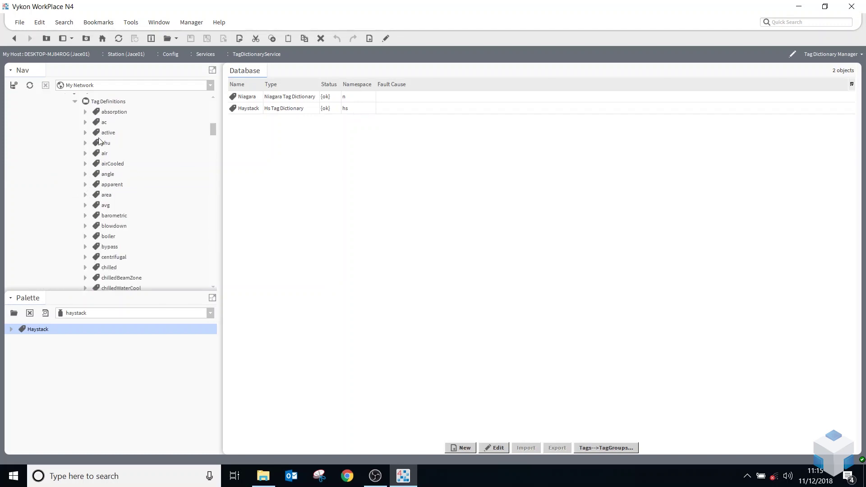
{"action": "scroll", "coordinate": [112, 189], "scroll_direction": "down", "scroll_amount": 8}
{"action": "scroll", "coordinate": [111, 196], "scroll_direction": "down", "scroll_amount": 10}
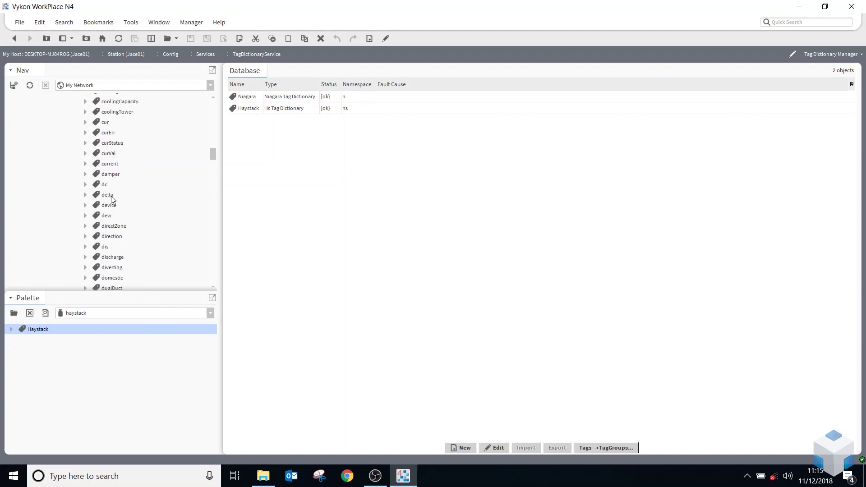
{"action": "scroll", "coordinate": [112, 199], "scroll_direction": "down", "scroll_amount": 10}
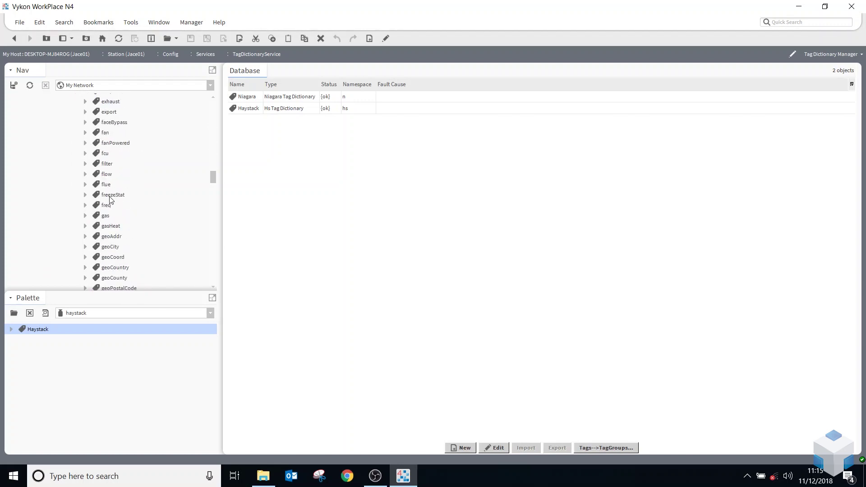
{"action": "scroll", "coordinate": [111, 197], "scroll_direction": "up", "scroll_amount": 20}
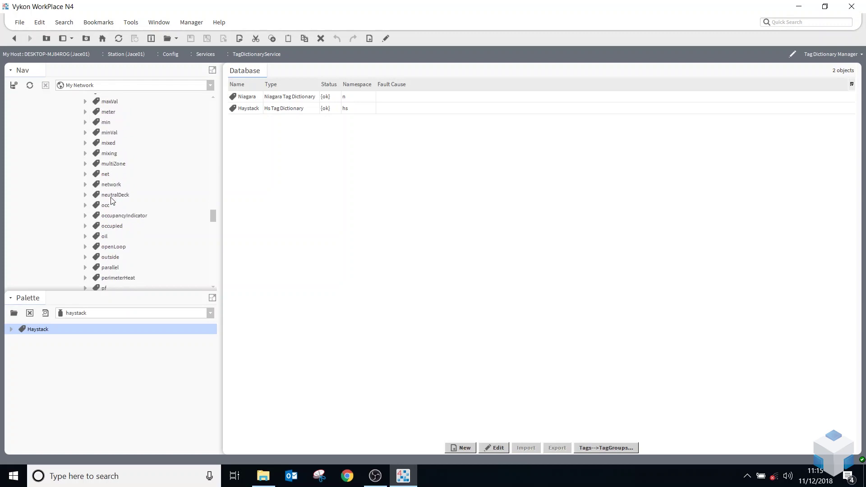
{"action": "scroll", "coordinate": [111, 198], "scroll_direction": "up", "scroll_amount": 5}
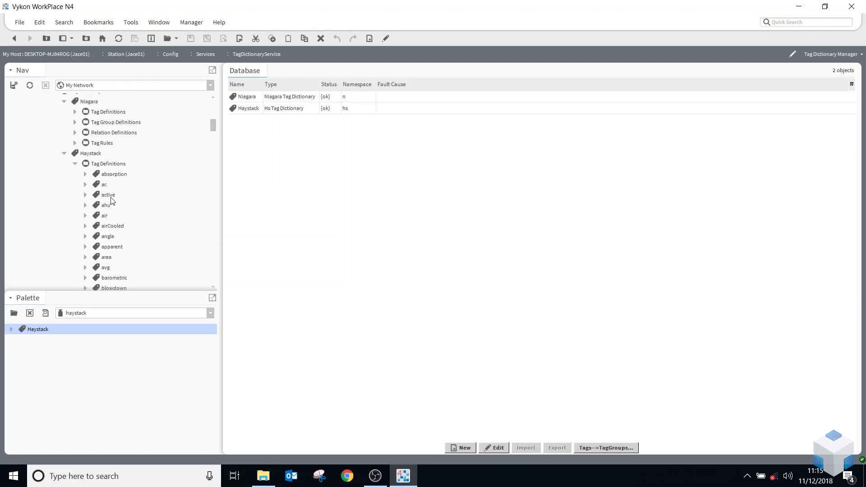
Step: Collapse Haystack's Tag Definitions and browse its Tag Rules instead
{"action": "left_click", "coordinate": [75, 164]}
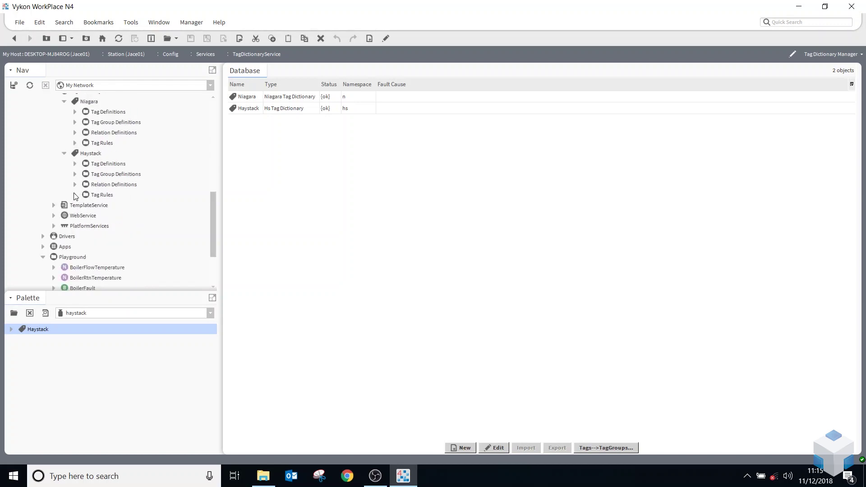
{"action": "left_click", "coordinate": [75, 195]}
{"action": "scroll", "coordinate": [112, 151], "scroll_direction": "down", "scroll_amount": 4}
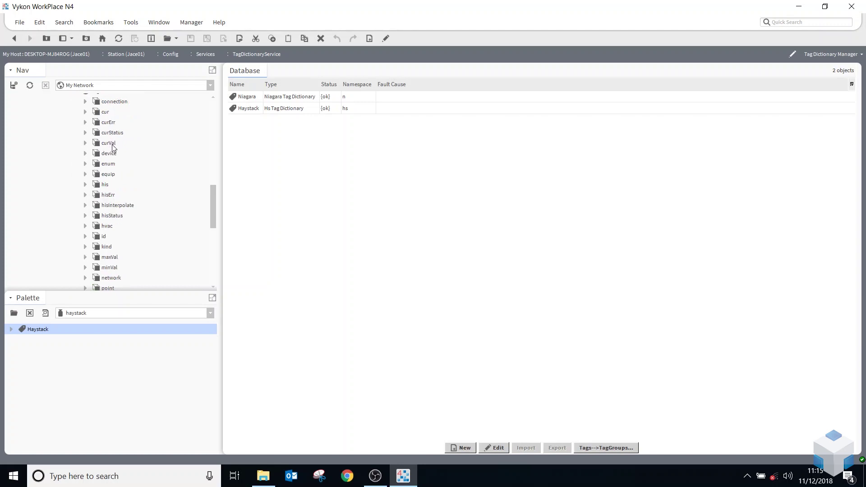
{"action": "scroll", "coordinate": [114, 250], "scroll_direction": "up", "scroll_amount": 5}
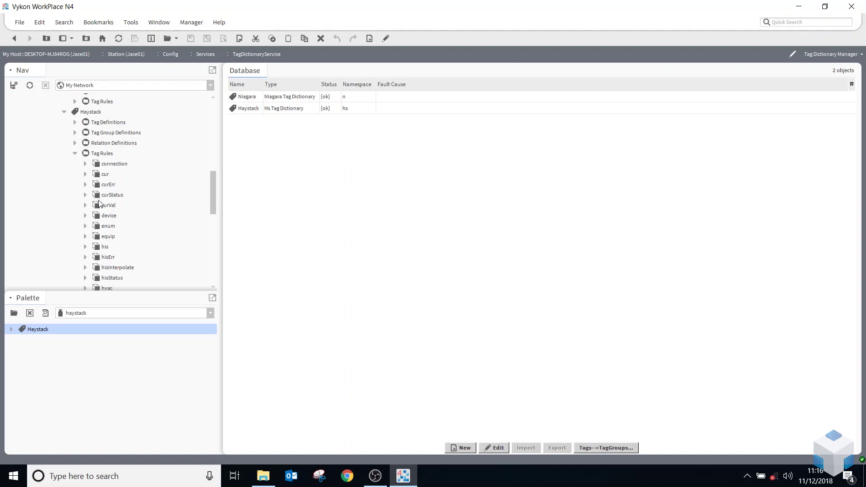
{"action": "scroll", "coordinate": [103, 212], "scroll_direction": "down", "scroll_amount": 10}
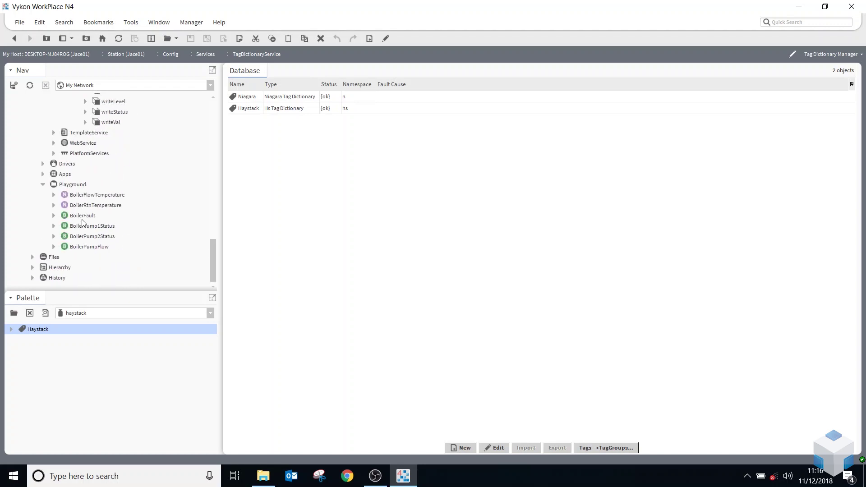
Step: Open the Edit Tags dialog for the BoilerFlowTemperature point
{"action": "left_click", "coordinate": [53, 199]}
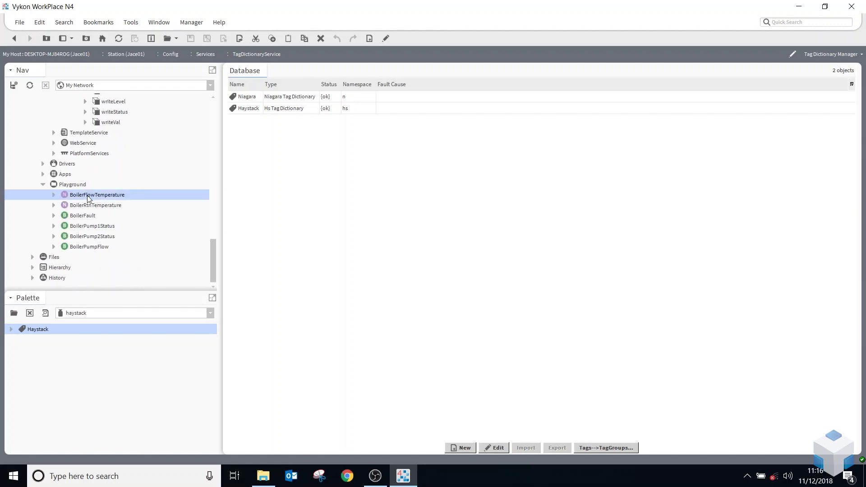
{"action": "right_click", "coordinate": [89, 198]}
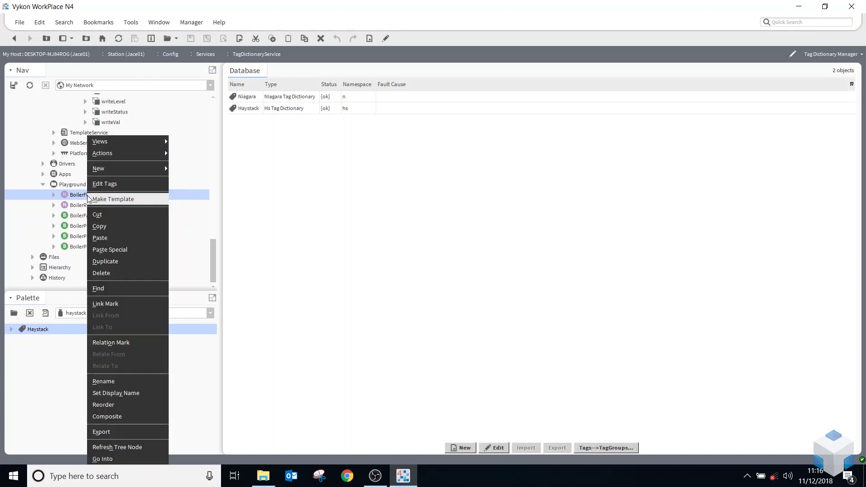
{"action": "left_click", "coordinate": [105, 183]}
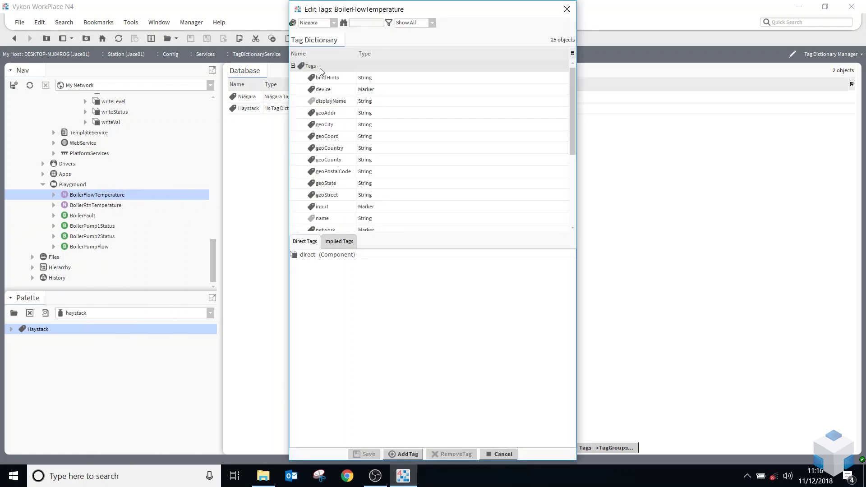
{"action": "left_click", "coordinate": [293, 66]}
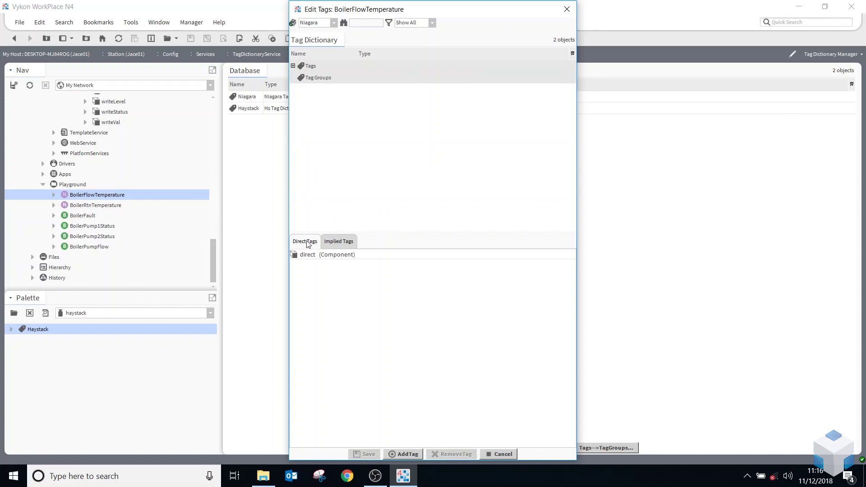
Step: Review BoilerFlowTemperature's implied tags, then return to its empty Direct Tags
{"action": "left_click", "coordinate": [341, 242]}
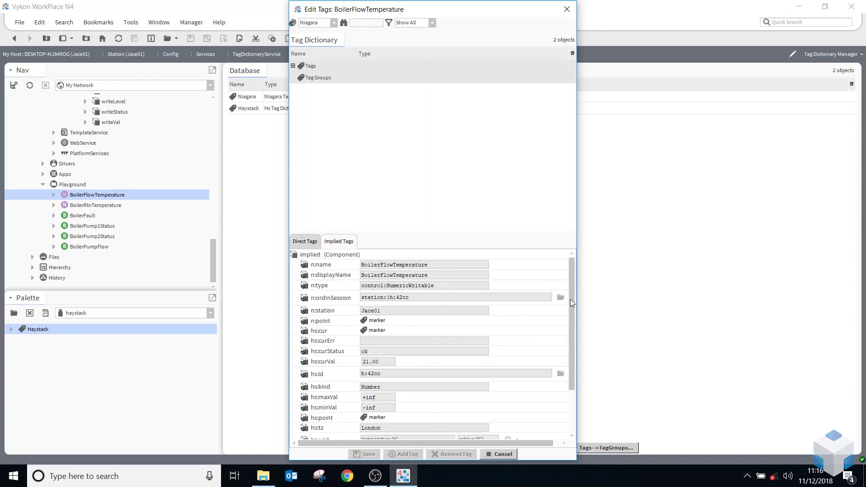
{"action": "left_click_drag", "start_coordinate": [572, 296], "coordinate": [565, 392]}
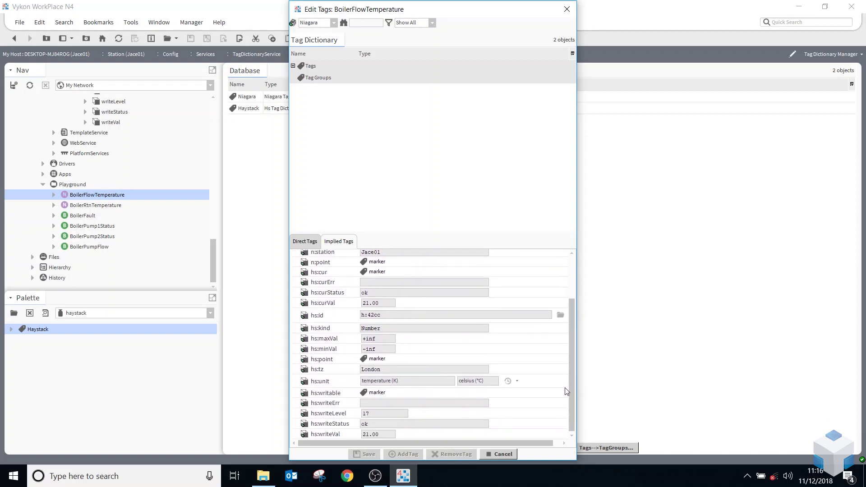
{"action": "left_click_drag", "start_coordinate": [573, 350], "coordinate": [587, 289]}
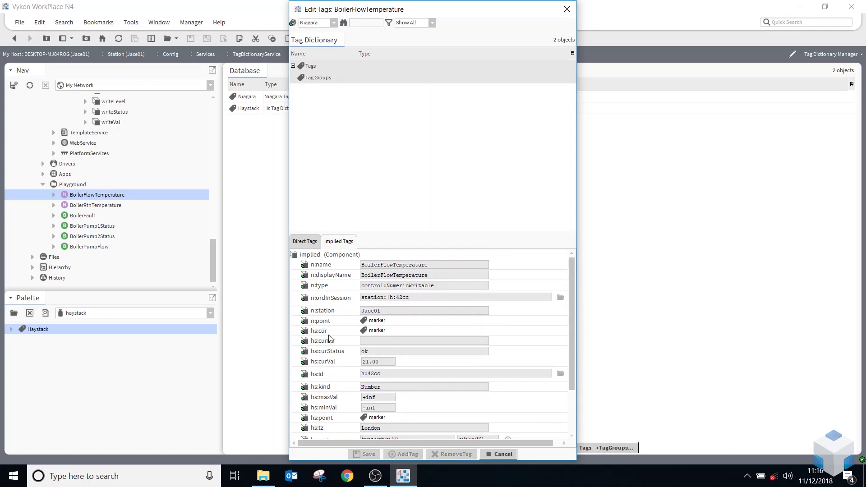
{"action": "left_click", "coordinate": [306, 240]}
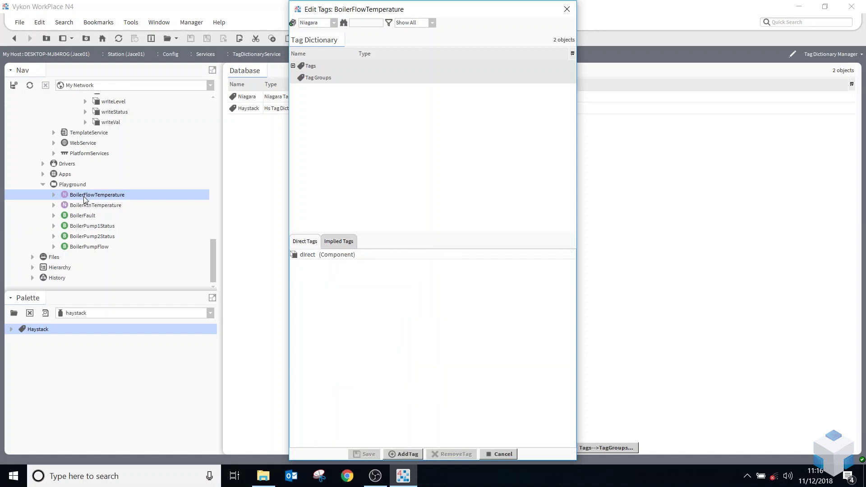
{"action": "left_click", "coordinate": [334, 24]}
Step: Switch to the Haystack dictionary and add the boiler tag to BoilerFlowTemperature
{"action": "left_click", "coordinate": [319, 43]}
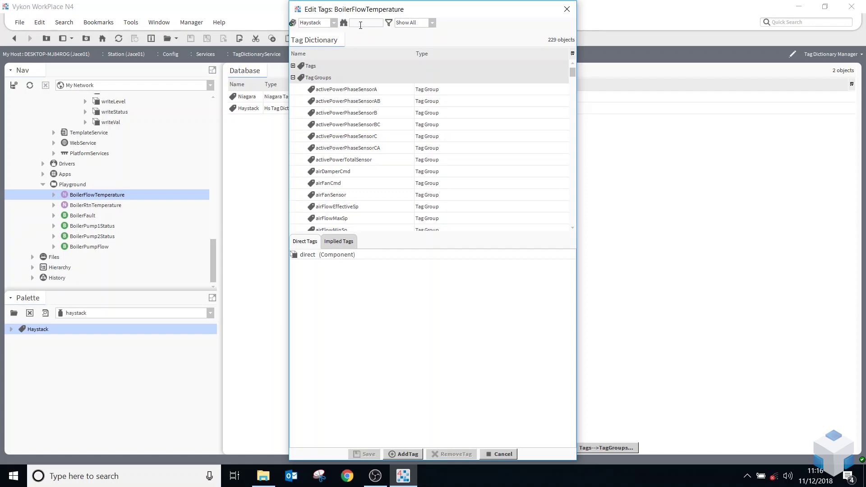
{"action": "left_click", "coordinate": [293, 78]}
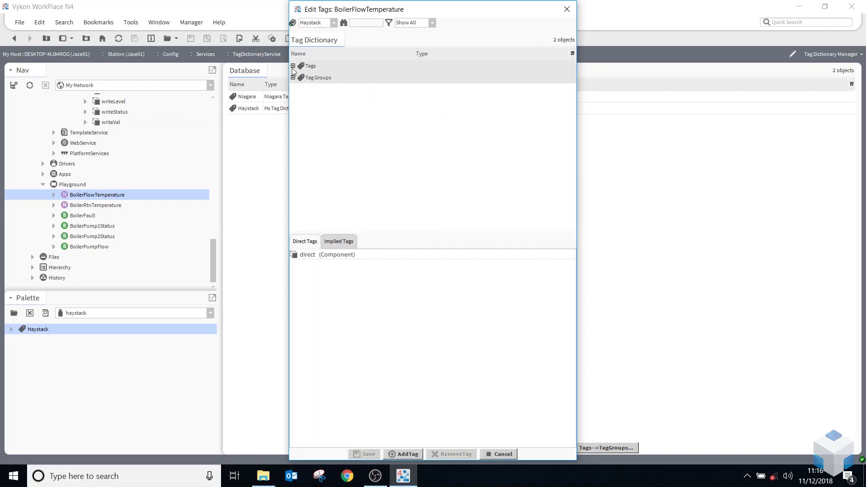
{"action": "left_click", "coordinate": [292, 66]}
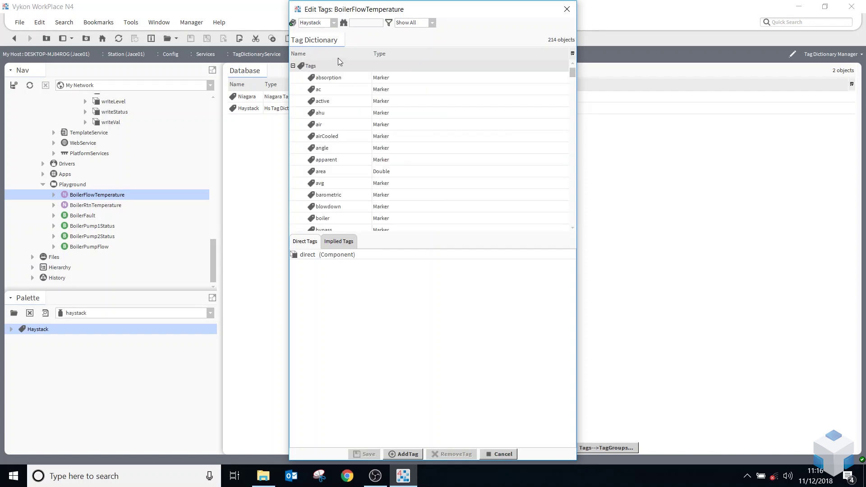
{"action": "left_click", "coordinate": [357, 25]}
{"action": "type", "text": "b"}
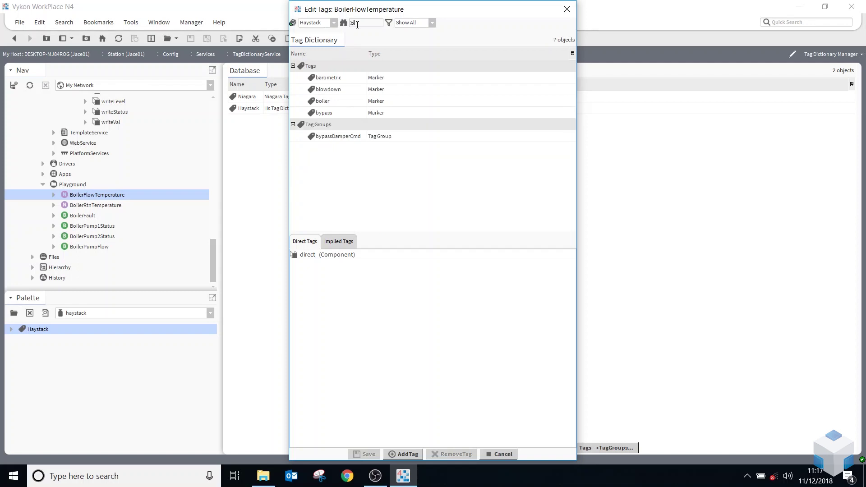
{"action": "left_click_drag", "start_coordinate": [323, 102], "coordinate": [328, 277]}
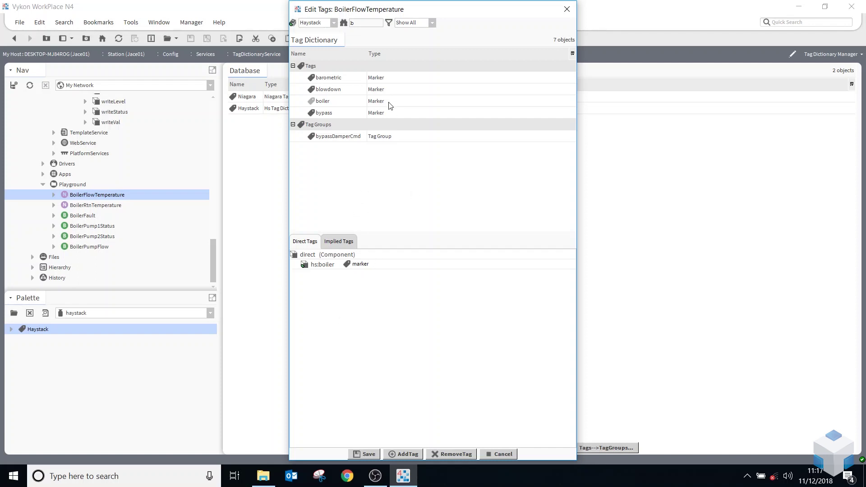
Step: Add the flow and temp Haystack tags as well, then save the point's tags
{"action": "key", "text": "BackSpace"}
{"action": "type", "text": "f"}
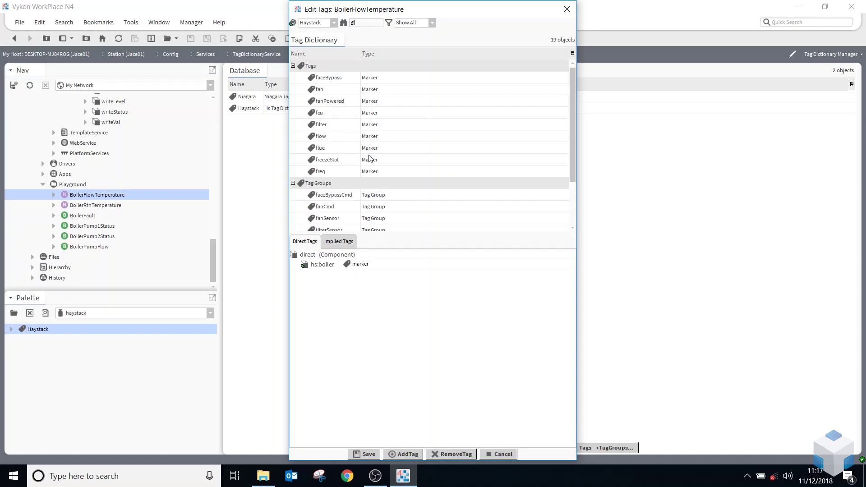
{"action": "double_click", "coordinate": [321, 137]}
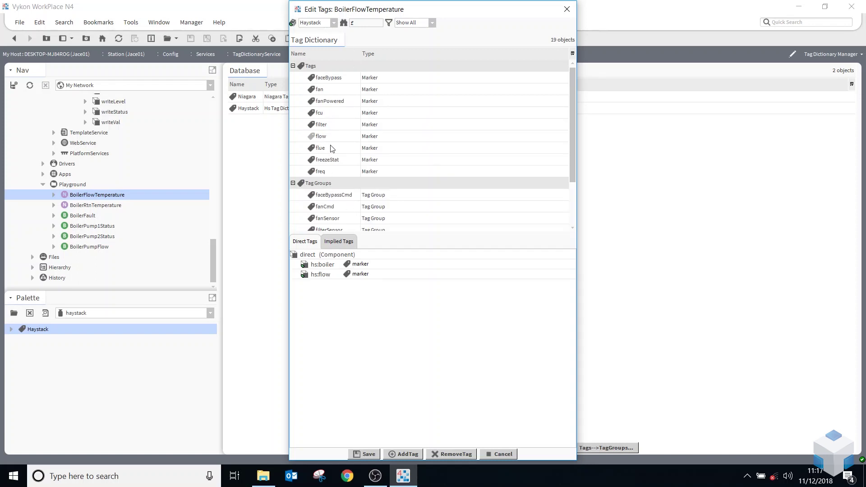
{"action": "left_click", "coordinate": [358, 23]}
{"action": "key", "text": "BackSpace"}
{"action": "type", "text": "t"}
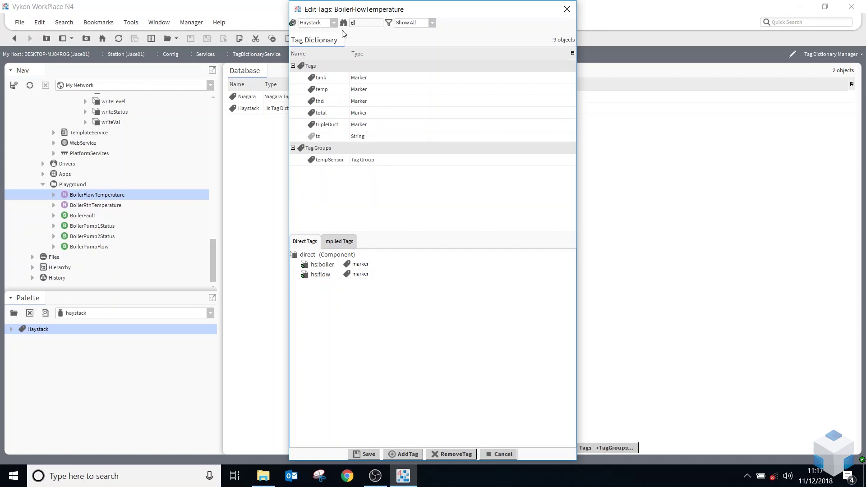
{"action": "double_click", "coordinate": [322, 90]}
{"action": "left_click", "coordinate": [373, 454]}
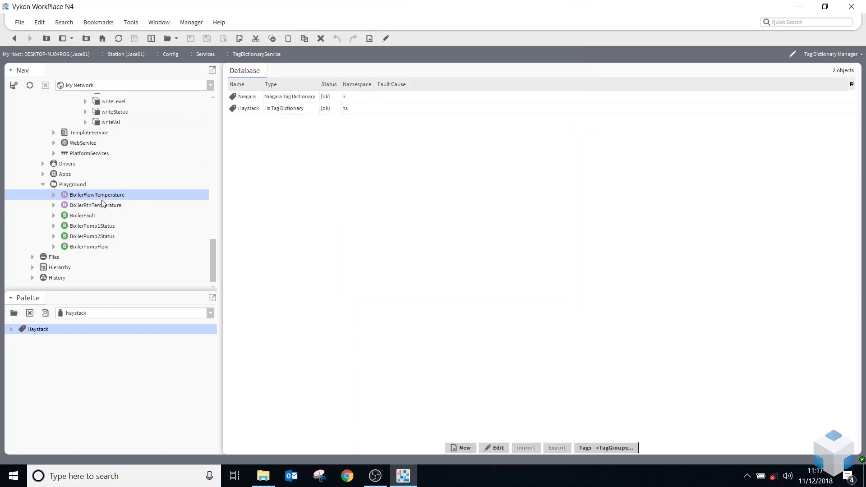
Step: Begin a quick search of the station from the toolbar
{"action": "scroll", "coordinate": [89, 207], "scroll_direction": "up", "scroll_amount": 3}
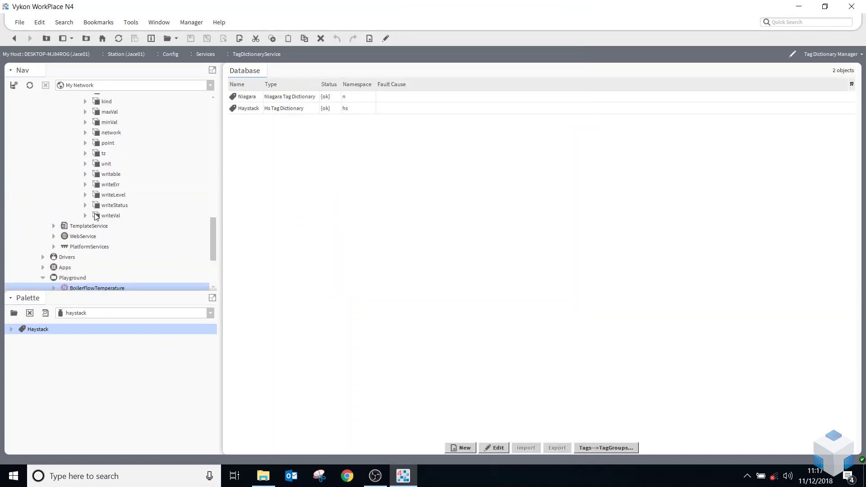
{"action": "left_click", "coordinate": [784, 24]}
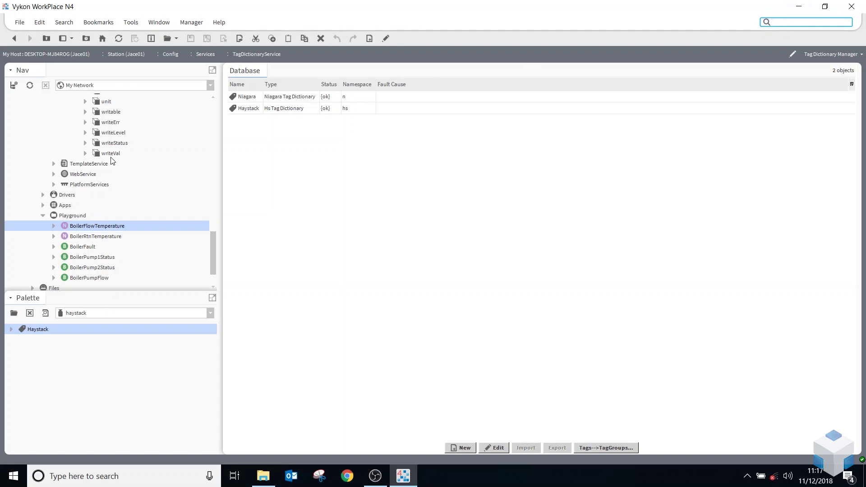
{"action": "scroll", "coordinate": [113, 160], "scroll_direction": "up", "scroll_amount": 12}
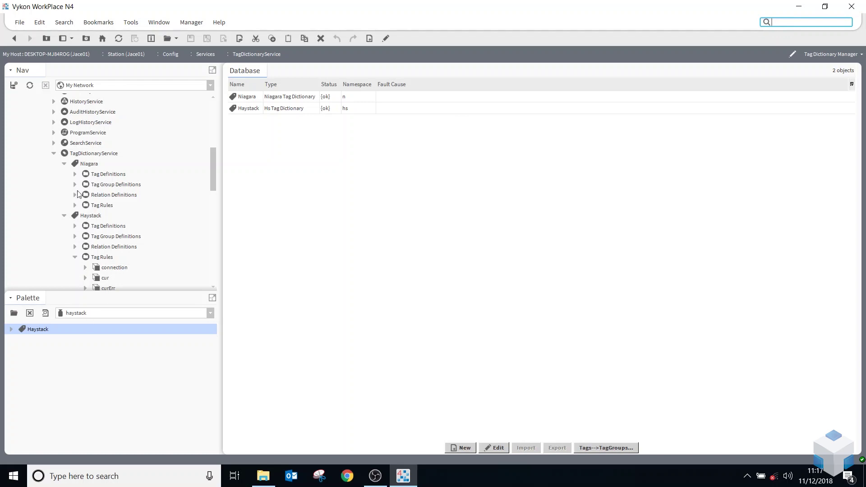
Step: Add a Search pane to the side bar, then close it again
{"action": "left_click", "coordinate": [71, 39]}
{"action": "key", "text": "Escape"}
{"action": "left_click", "coordinate": [71, 38]}
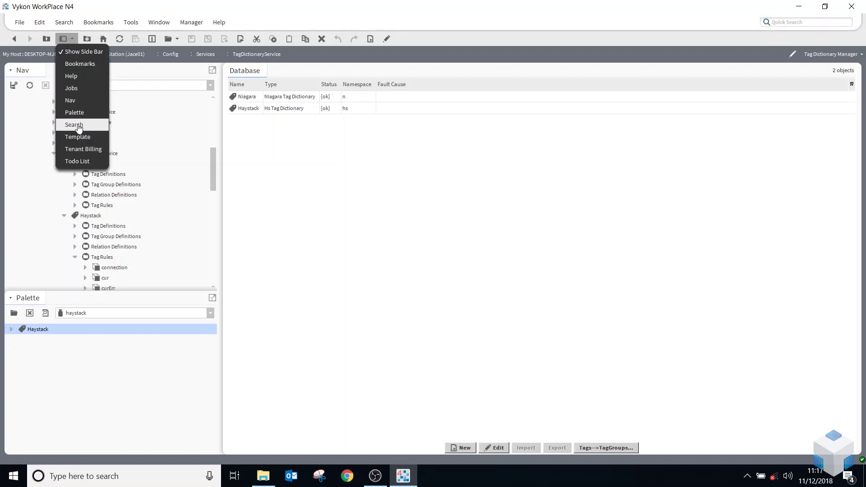
{"action": "left_click", "coordinate": [75, 125]}
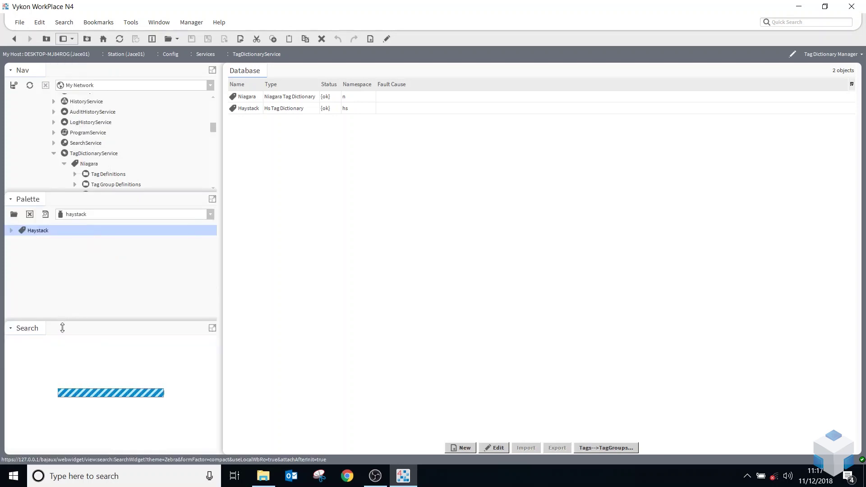
{"action": "left_click", "coordinate": [11, 329]}
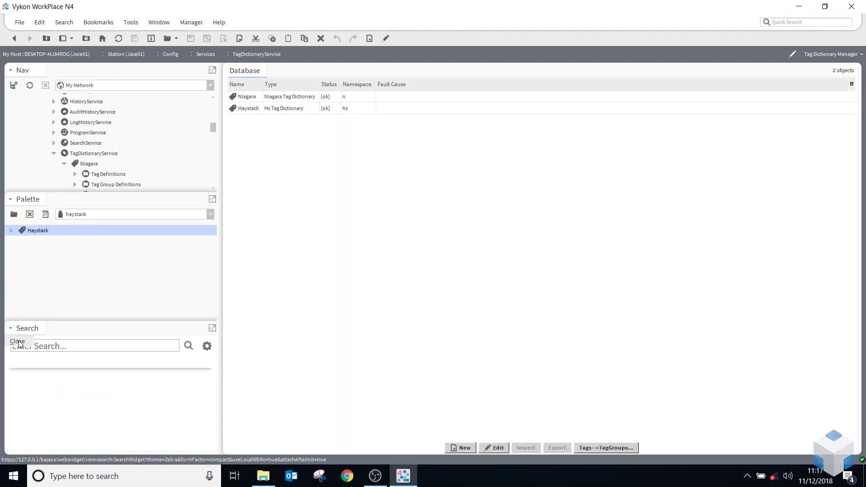
{"action": "left_click", "coordinate": [20, 342]}
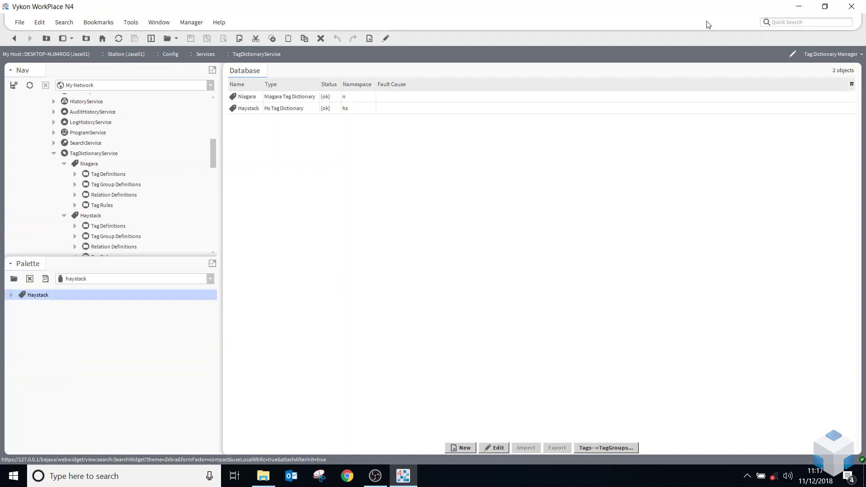
Step: Search the station for hs:boiler, then narrow the query to 'hs:boiler and hs:flow'
{"action": "left_click", "coordinate": [792, 21]}
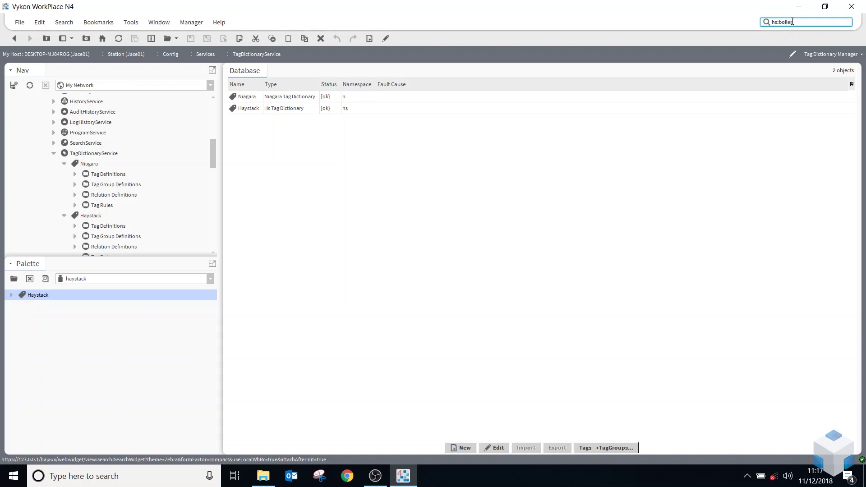
{"action": "key", "text": "Return"}
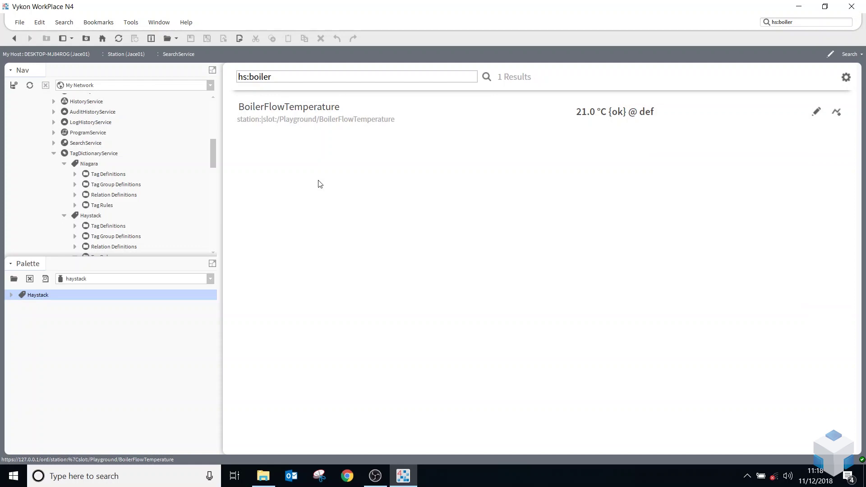
{"action": "left_click", "coordinate": [809, 24]}
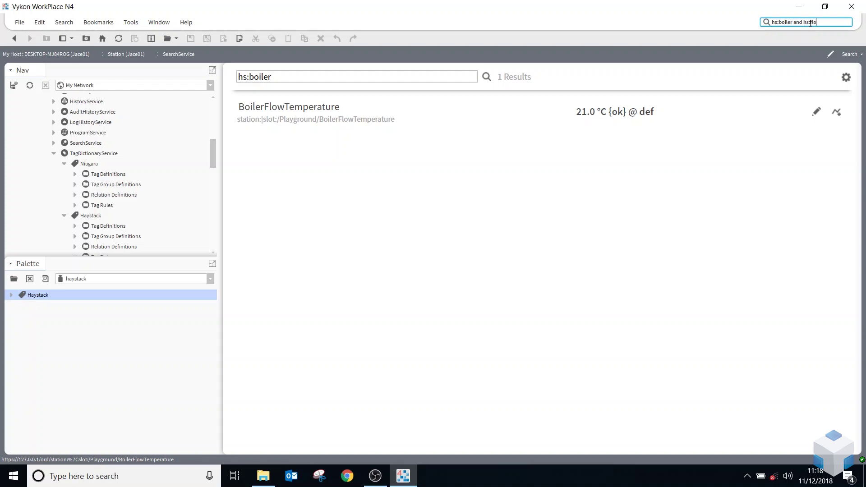
{"action": "type", "text": "and hs:flow"}
{"action": "key", "text": "Return"}
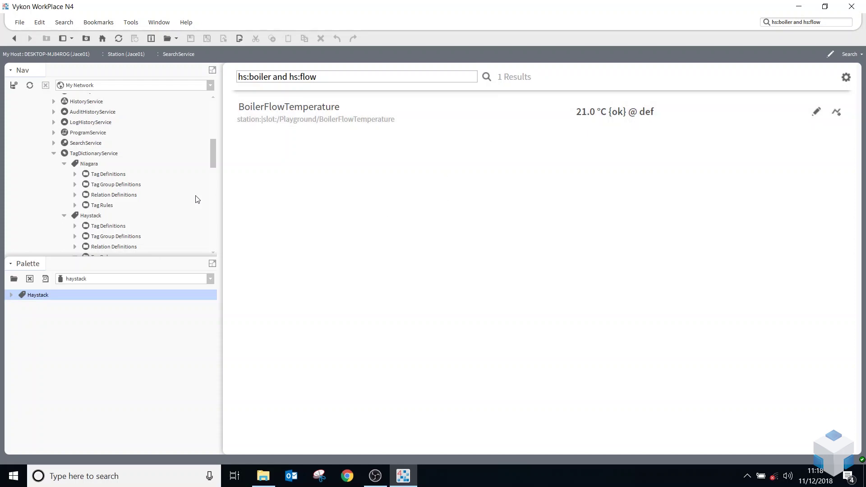
{"action": "scroll", "coordinate": [134, 207], "scroll_direction": "down", "scroll_amount": 10}
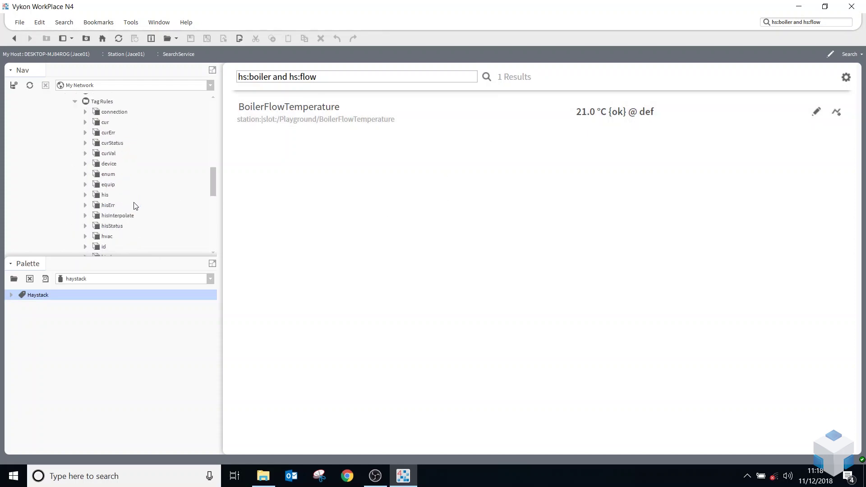
{"action": "scroll", "coordinate": [134, 206], "scroll_direction": "down", "scroll_amount": 4}
Step: Tag BoilerRtnTemperature with Haystack temp, boiler and return markers and save
{"action": "left_click", "coordinate": [91, 169]}
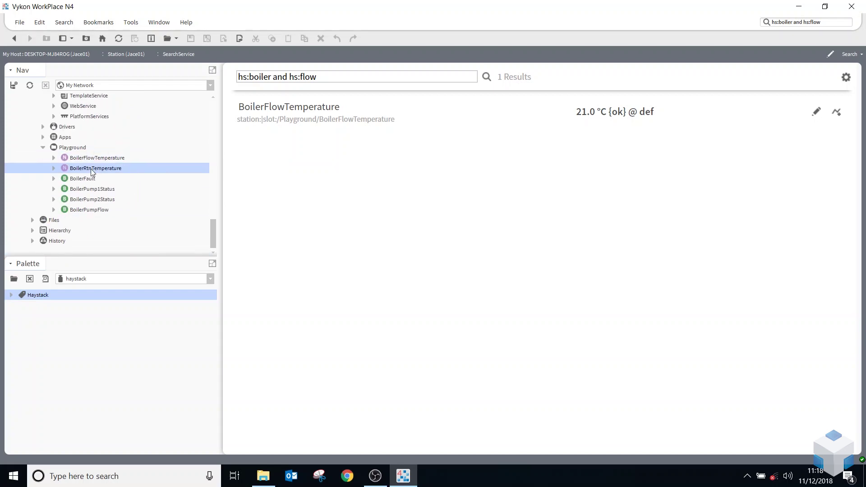
{"action": "right_click", "coordinate": [87, 168]}
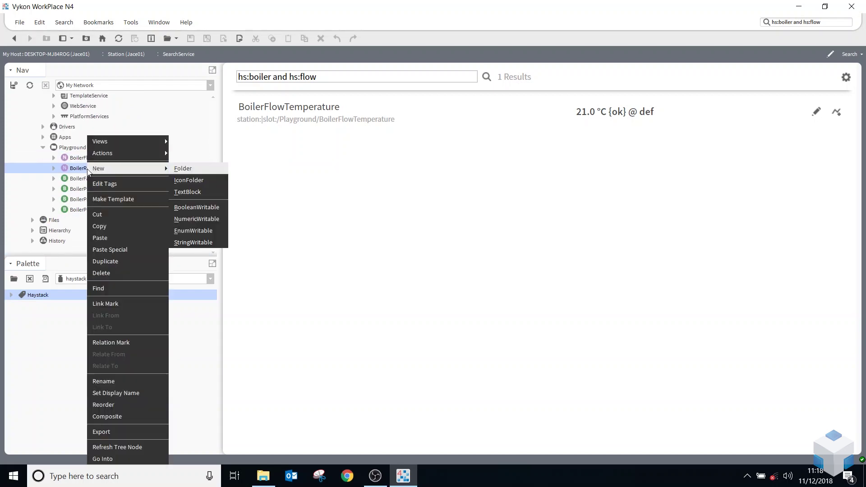
{"action": "left_click", "coordinate": [126, 182]}
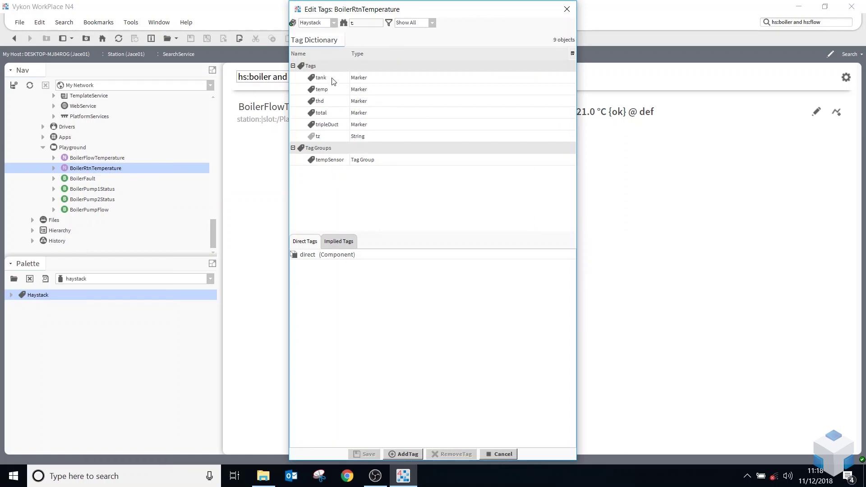
{"action": "double_click", "coordinate": [327, 90]}
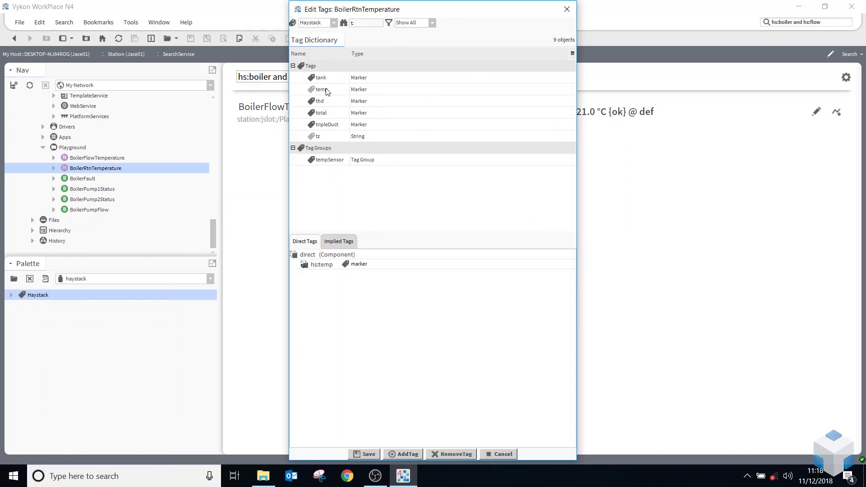
{"action": "double_click", "coordinate": [352, 23]}
{"action": "type", "text": "b"}
{"action": "double_click", "coordinate": [335, 100]}
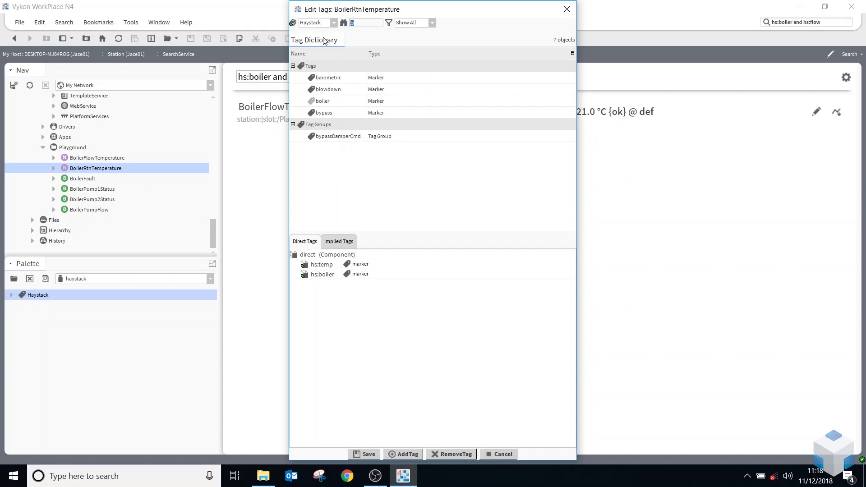
{"action": "type", "text": "r"}
{"action": "double_click", "coordinate": [326, 136]}
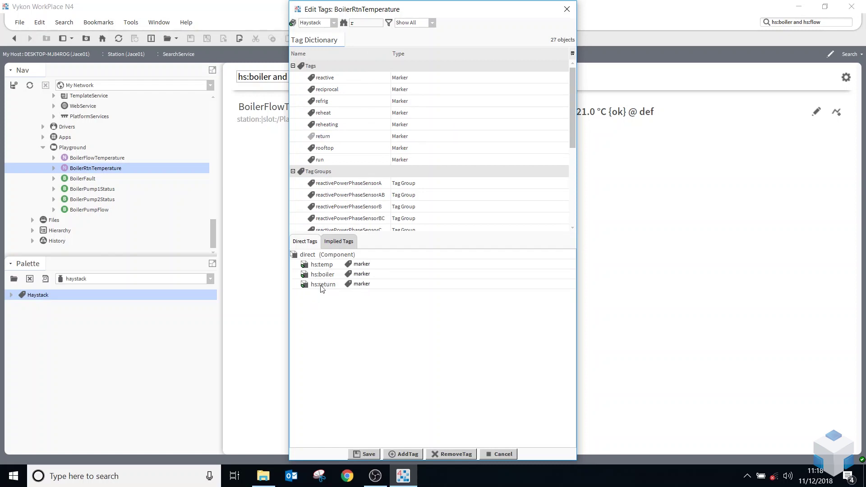
{"action": "left_click", "coordinate": [367, 454]}
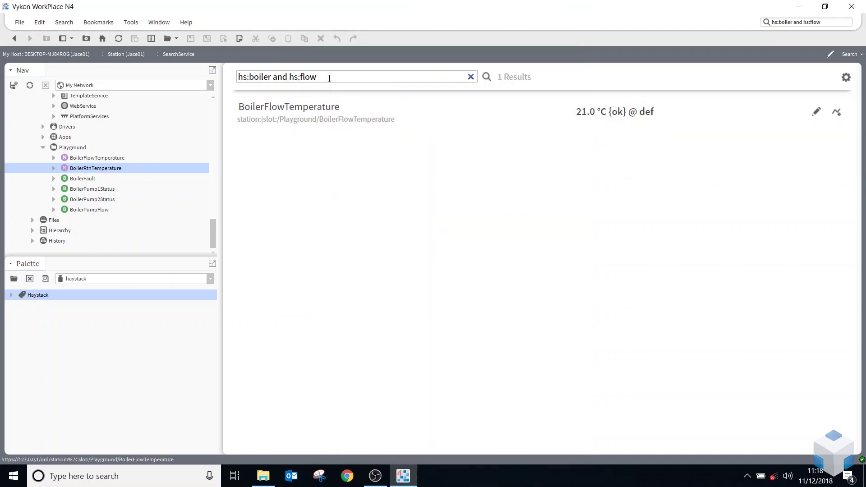
{"action": "left_click", "coordinate": [330, 78]}
Step: Rerun the search as hs:boiler alone, then as 'hs:boiler and hs:return'
{"action": "left_click_drag", "start_coordinate": [317, 77], "coordinate": [271, 77]}
{"action": "key", "text": "BackSpace"}
{"action": "key", "text": "Return"}
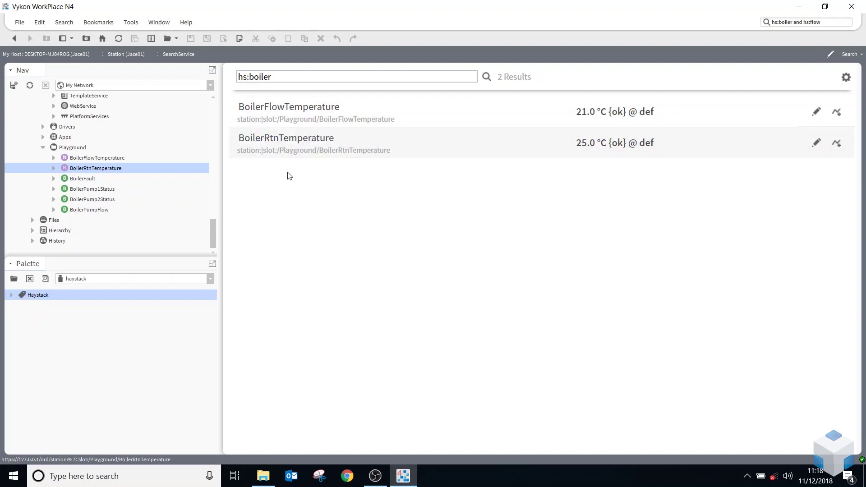
{"action": "left_click", "coordinate": [283, 77]}
{"action": "type", "text": "and hs:return"}
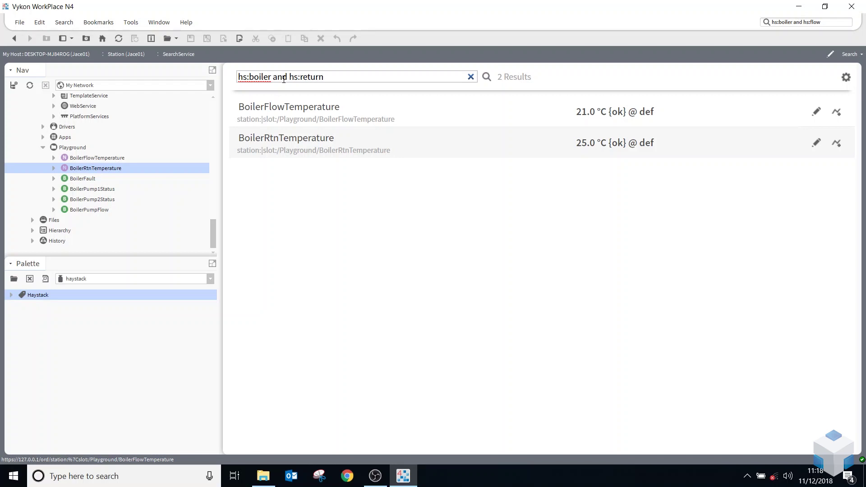
{"action": "key", "text": "Return"}
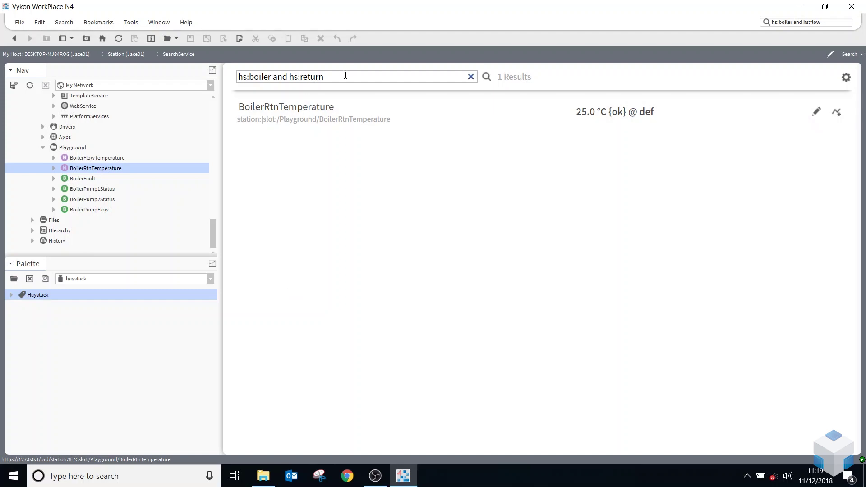
Step: Return to TagDictionaryService's Tag Dictionary Manager from the Nav tree
{"action": "left_click_drag", "start_coordinate": [339, 76], "coordinate": [238, 76]}
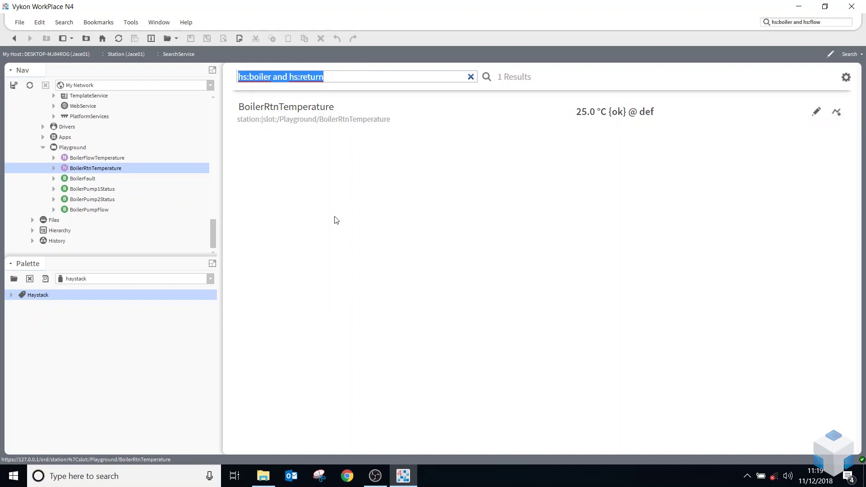
{"action": "left_click", "coordinate": [310, 232]}
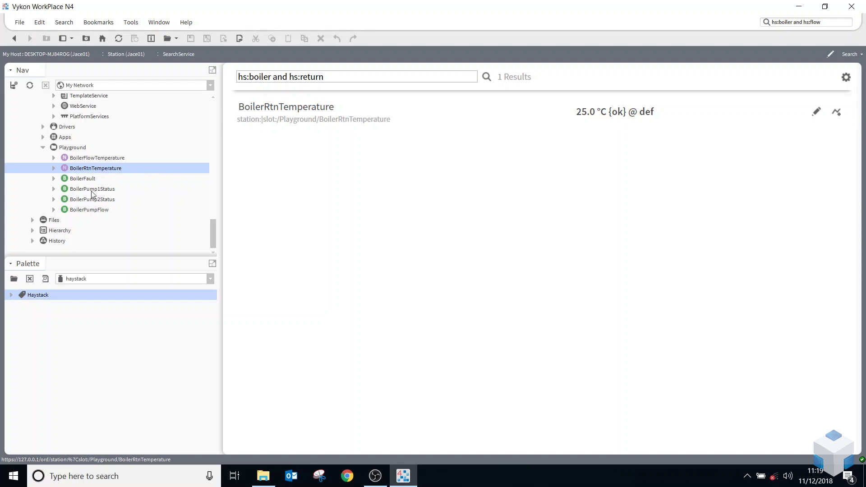
{"action": "scroll", "coordinate": [94, 193], "scroll_direction": "up", "scroll_amount": 5}
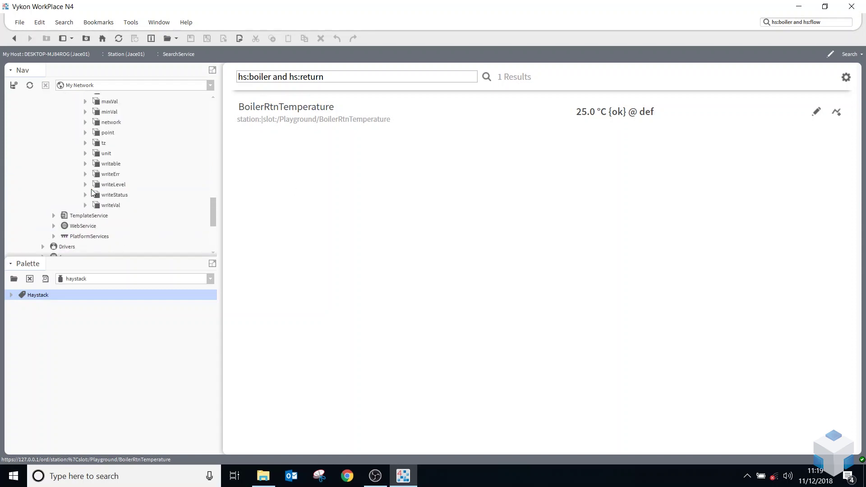
{"action": "scroll", "coordinate": [94, 193], "scroll_direction": "up", "scroll_amount": 5}
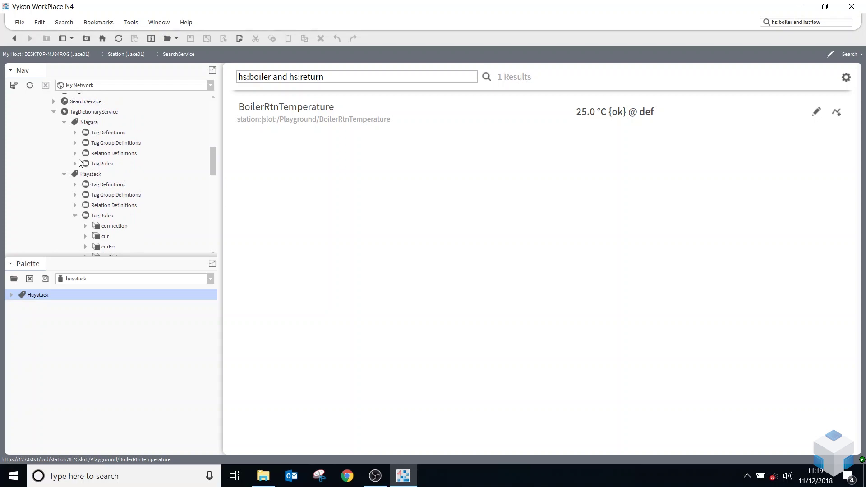
{"action": "double_click", "coordinate": [99, 113]}
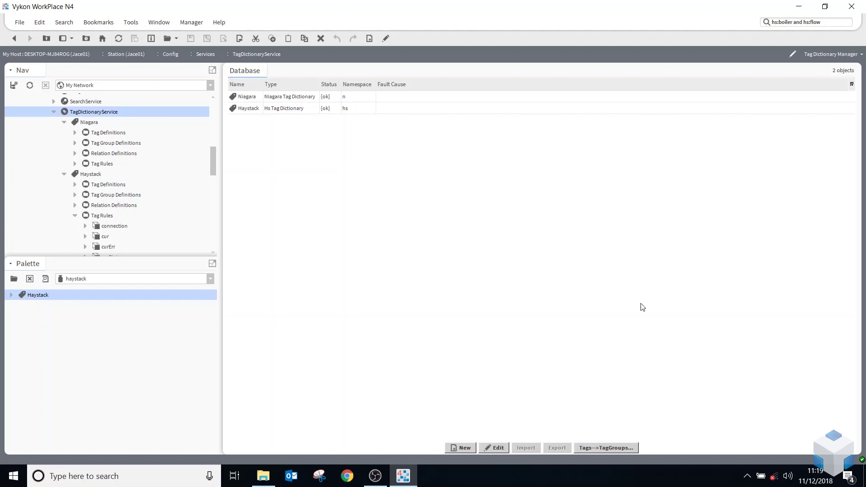
Step: Create a tag dictionary named oss with namespace o, then collapse the Niagara and Haystack nodes
{"action": "left_click", "coordinate": [466, 448]}
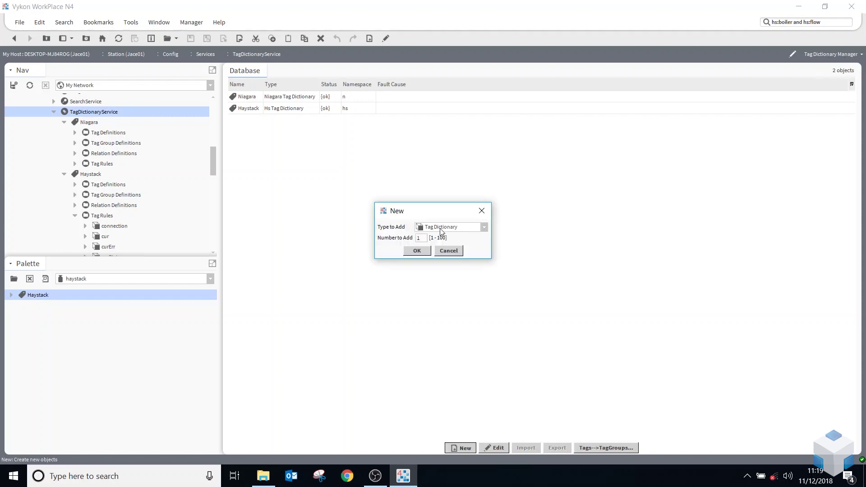
{"action": "left_click", "coordinate": [415, 252]}
{"action": "left_click_drag", "start_coordinate": [419, 229], "coordinate": [295, 227]}
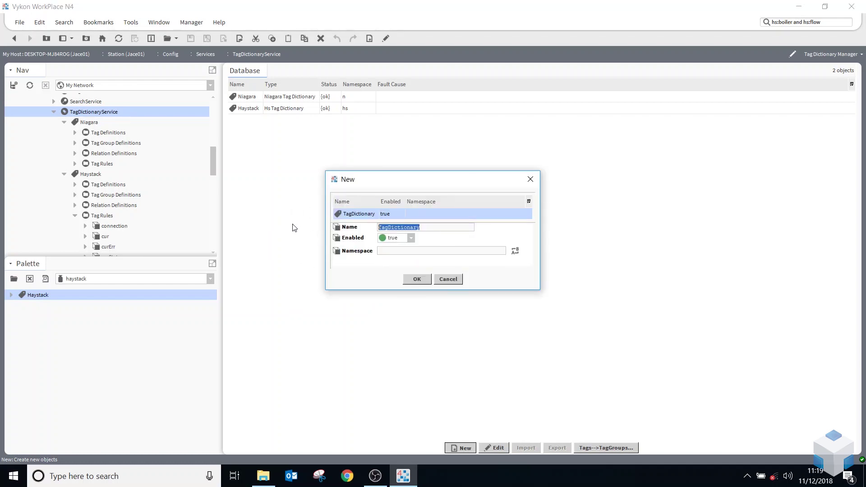
{"action": "type", "text": "o"}
{"action": "left_click", "coordinate": [417, 279]}
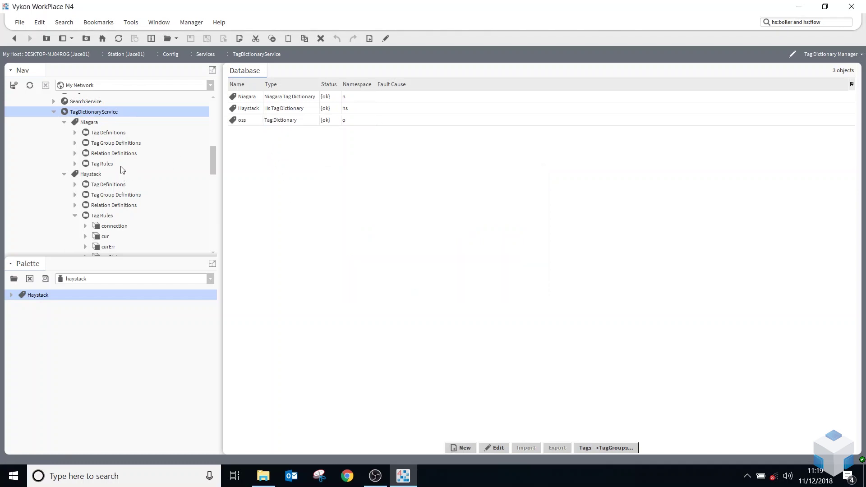
{"action": "left_click", "coordinate": [64, 122]}
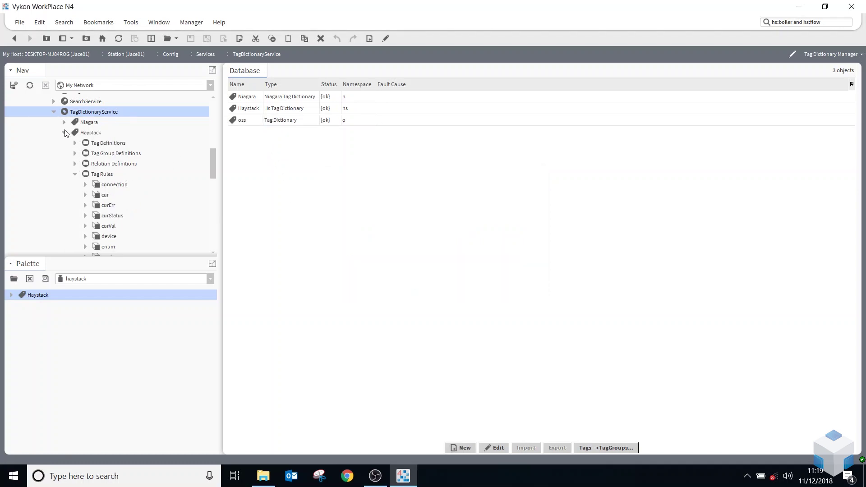
{"action": "left_click", "coordinate": [64, 133]}
Step: Open the oss property sheet, load the tagdictionary palette, select its Marker tag type, and expand oss
{"action": "double_click", "coordinate": [79, 145]}
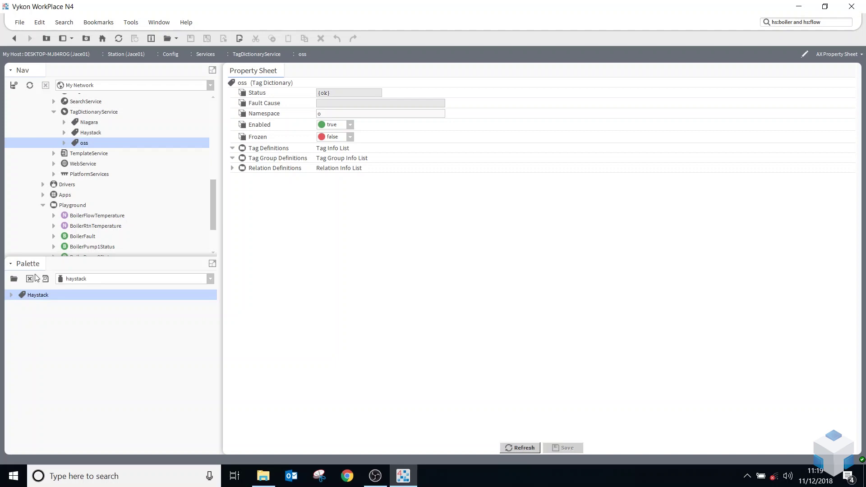
{"action": "left_click", "coordinate": [14, 279]}
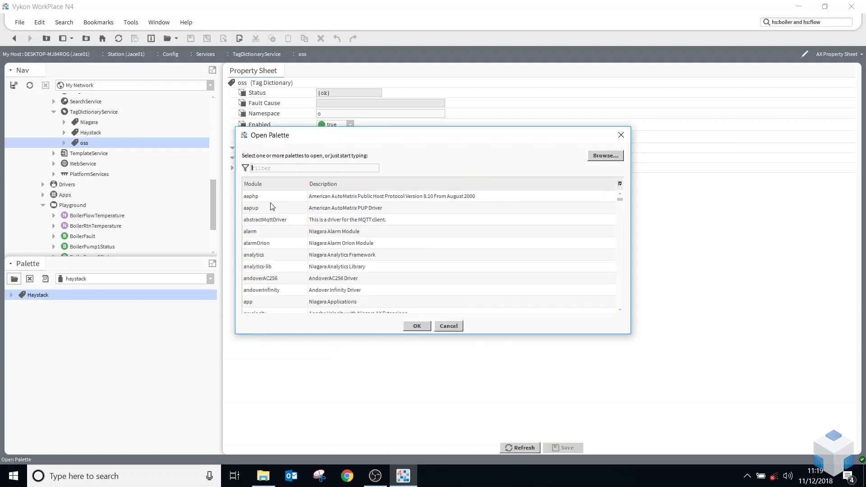
{"action": "type", "text": "tag"}
{"action": "double_click", "coordinate": [271, 196]}
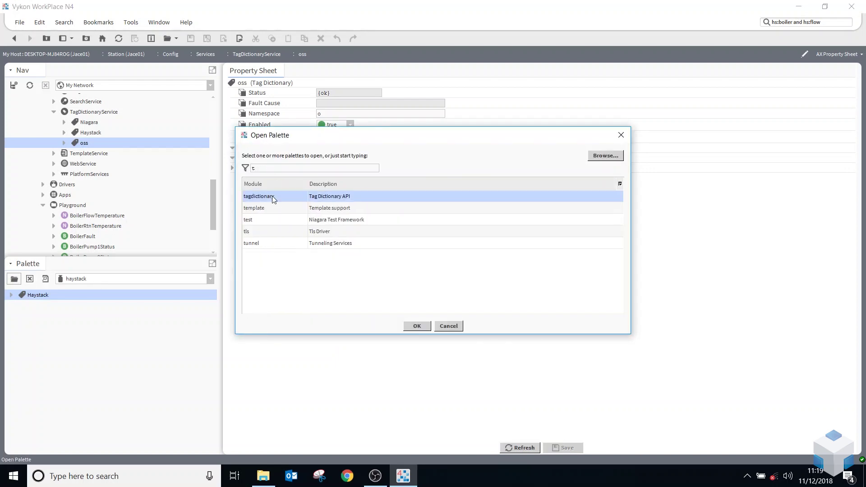
{"action": "left_click", "coordinate": [36, 350]}
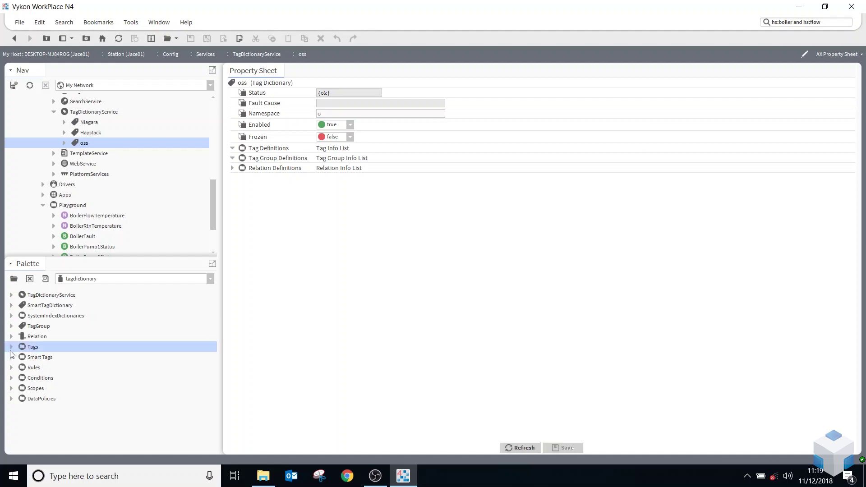
{"action": "left_click", "coordinate": [12, 347]}
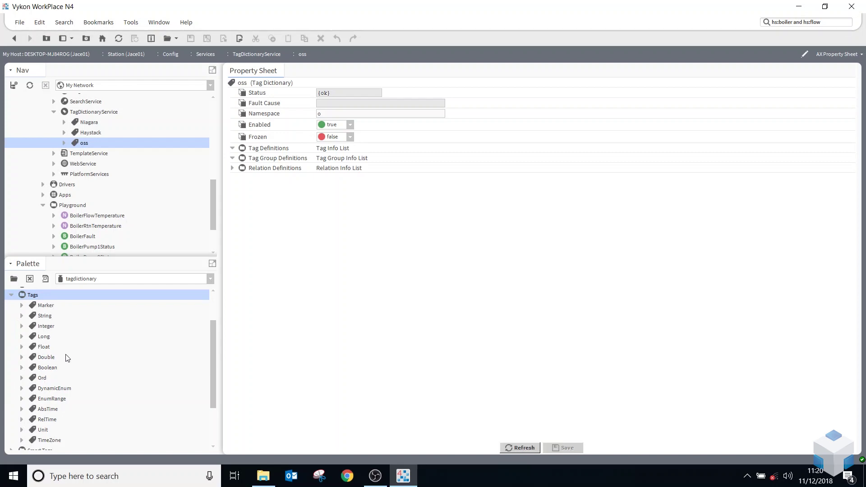
{"action": "left_click", "coordinate": [44, 308]}
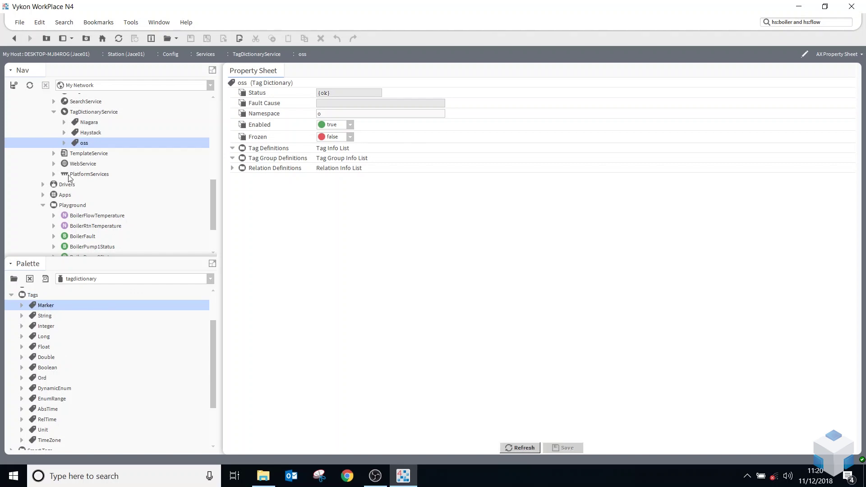
{"action": "left_click", "coordinate": [64, 143]}
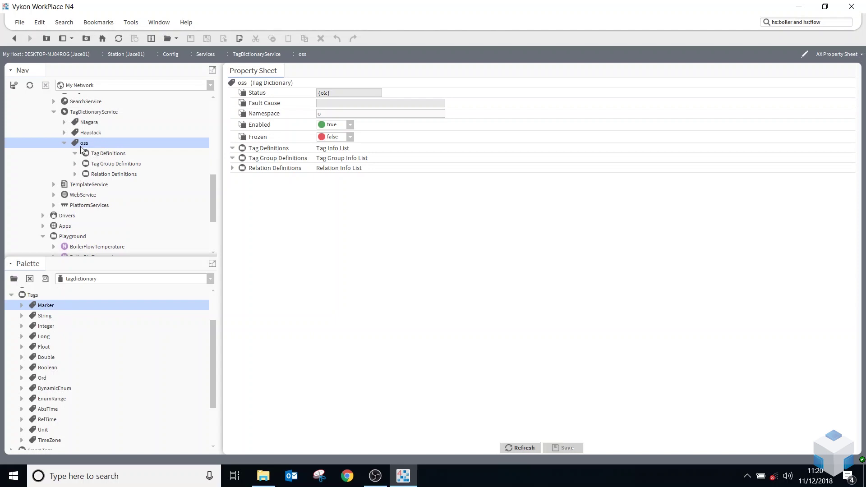
Step: Add Marker tags named boiler and return to the oss Tag Definitions
{"action": "mouse_move", "coordinate": [47, 309]}
{"action": "left_mouse_down"}
{"action": "mouse_move", "coordinate": [98, 224]}
{"action": "mouse_move", "coordinate": [110, 155]}
{"action": "left_mouse_up"}
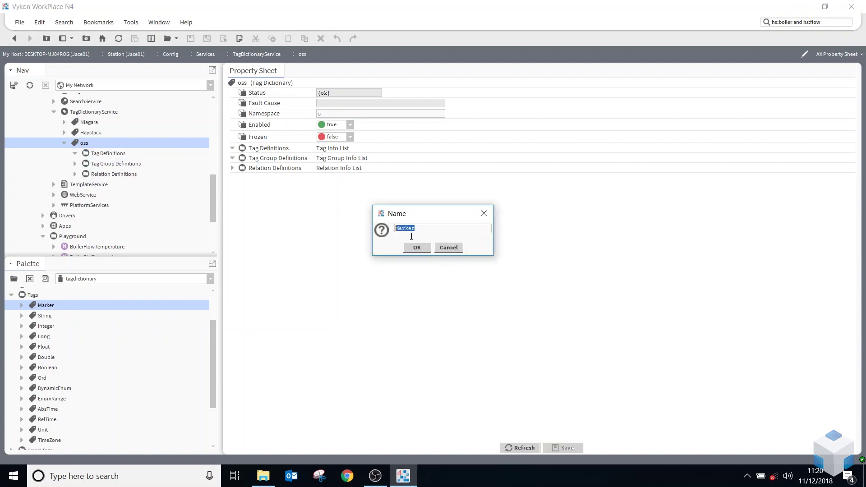
{"action": "type", "text": "boiler"}
{"action": "left_click", "coordinate": [423, 251]}
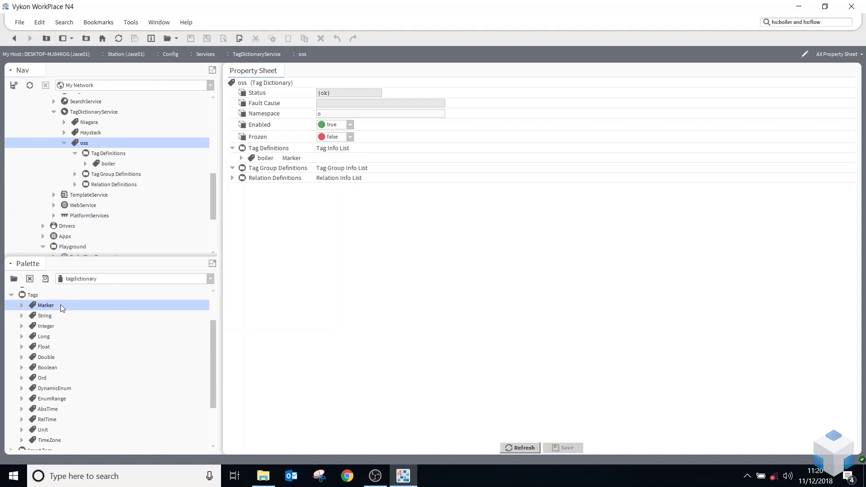
{"action": "left_click_drag", "start_coordinate": [60, 305], "coordinate": [108, 153]}
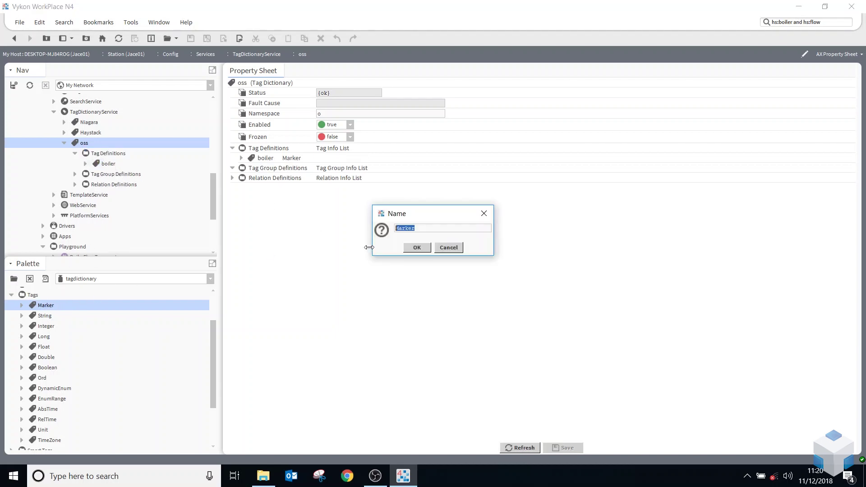
{"action": "type", "text": "rn"}
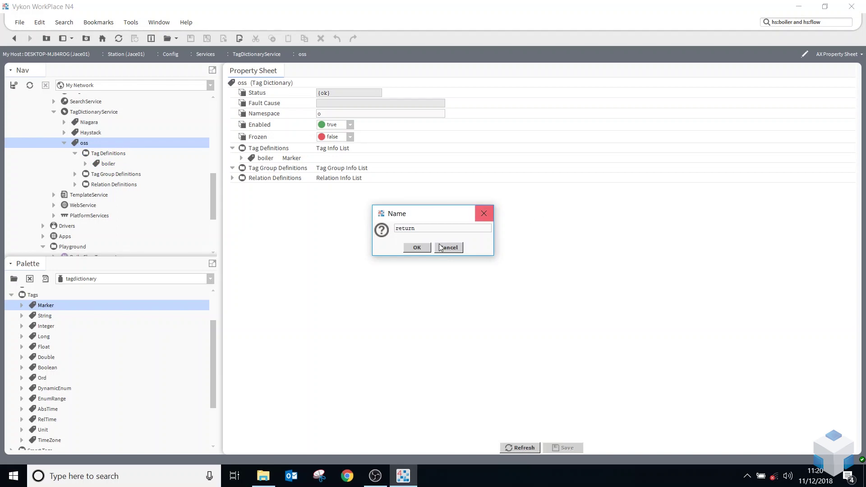
{"action": "left_click", "coordinate": [423, 249]}
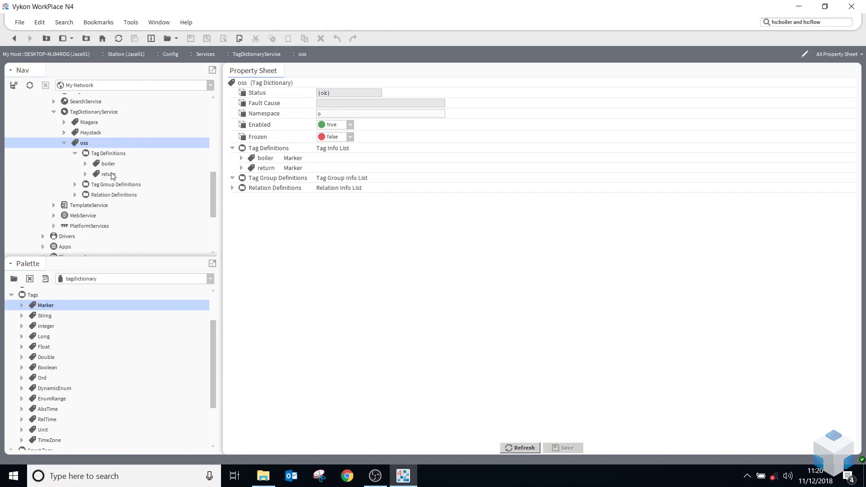
Step: Create the flow and fault Marker tags by duplicating existing tag definitions
{"action": "right_click", "coordinate": [108, 174]}
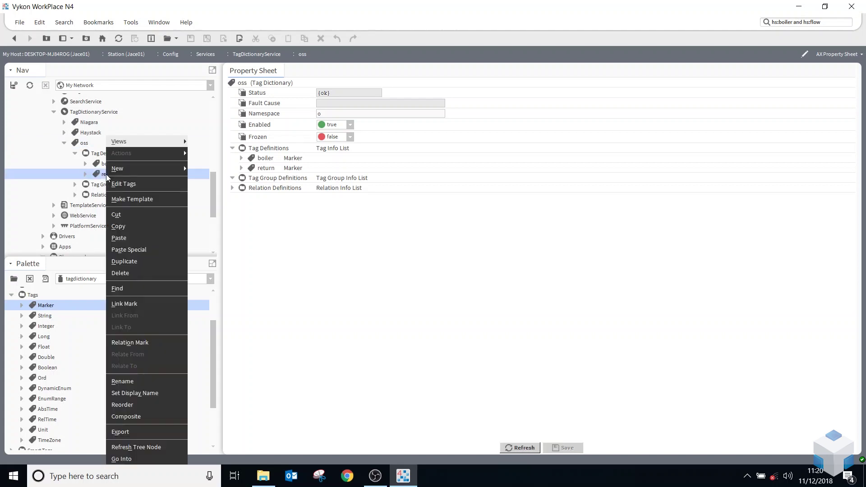
{"action": "left_click", "coordinate": [130, 262]}
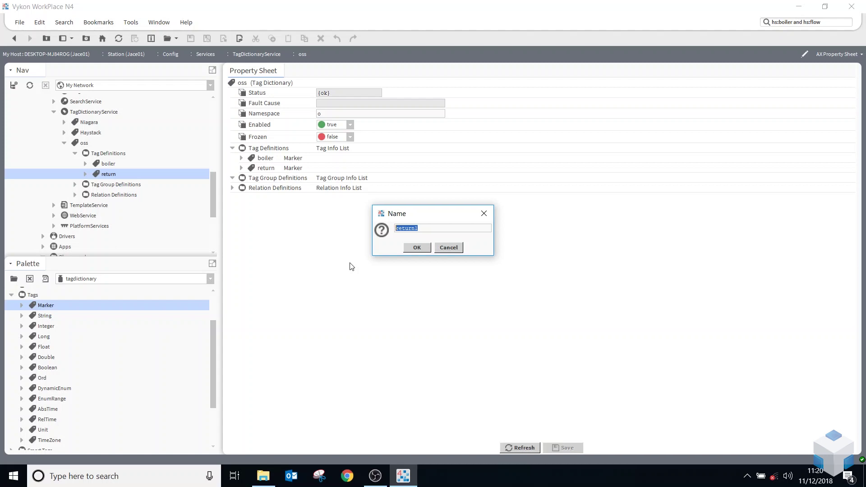
{"action": "type", "text": "flow"}
{"action": "left_click", "coordinate": [416, 247]}
{"action": "right_click", "coordinate": [110, 187]}
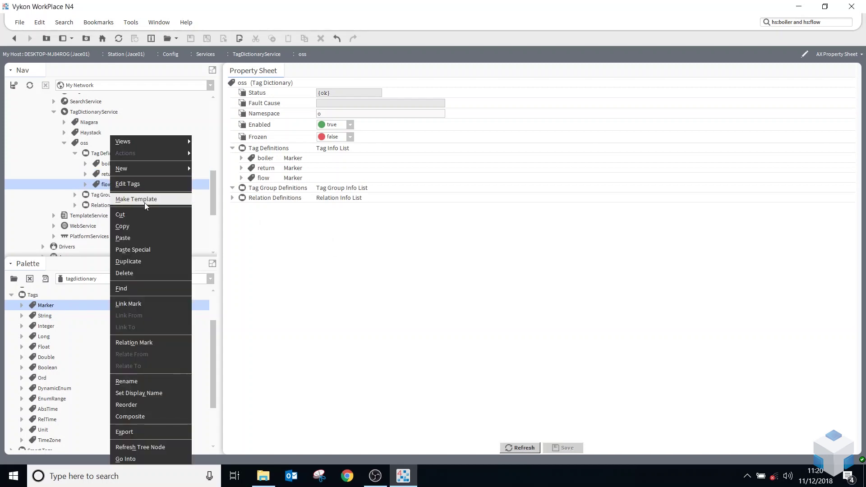
{"action": "left_click", "coordinate": [144, 263]}
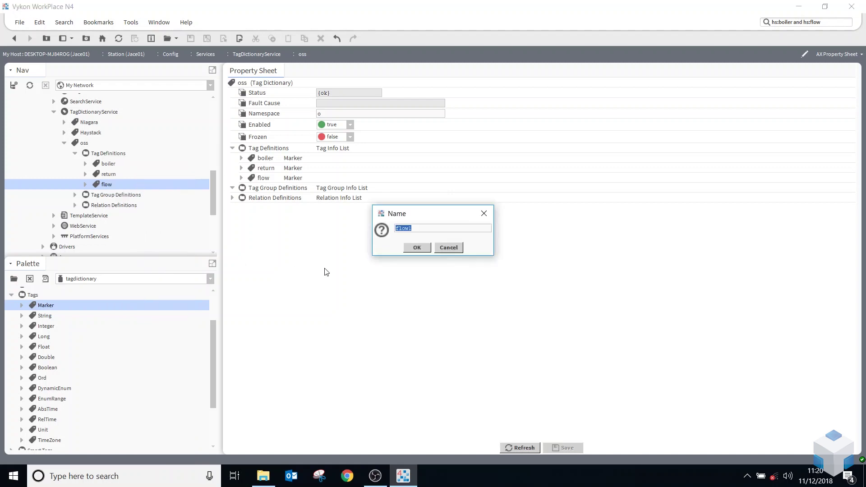
{"action": "type", "text": "fault"}
{"action": "left_click", "coordinate": [417, 247]}
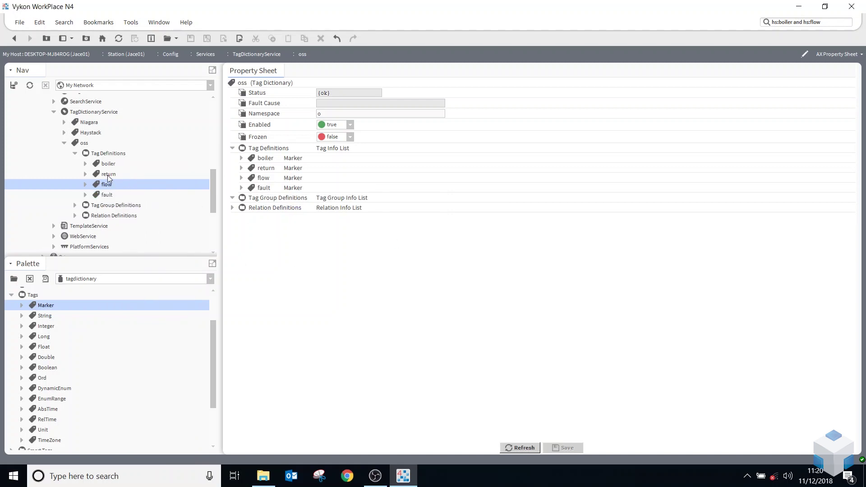
Step: Duplicate the return tag once more as temp and collapse Tag Group Definitions
{"action": "right_click", "coordinate": [108, 174]}
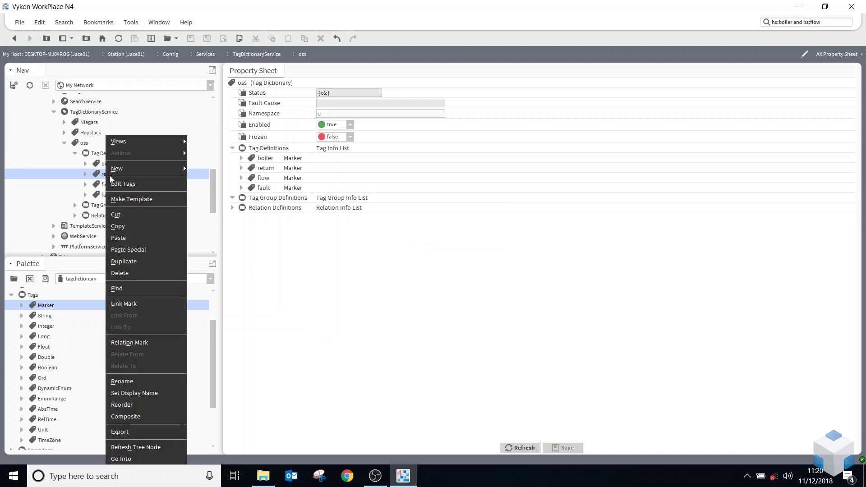
{"action": "left_click", "coordinate": [139, 263]}
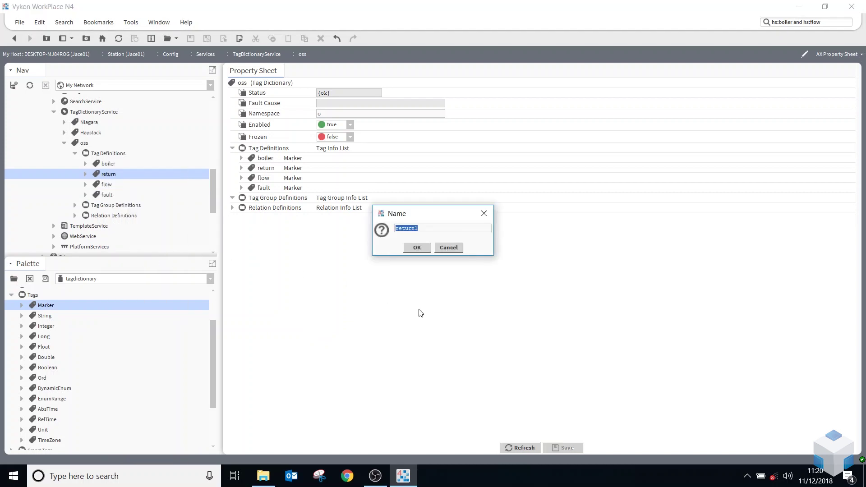
{"action": "type", "text": "temp"}
{"action": "left_click", "coordinate": [415, 247]}
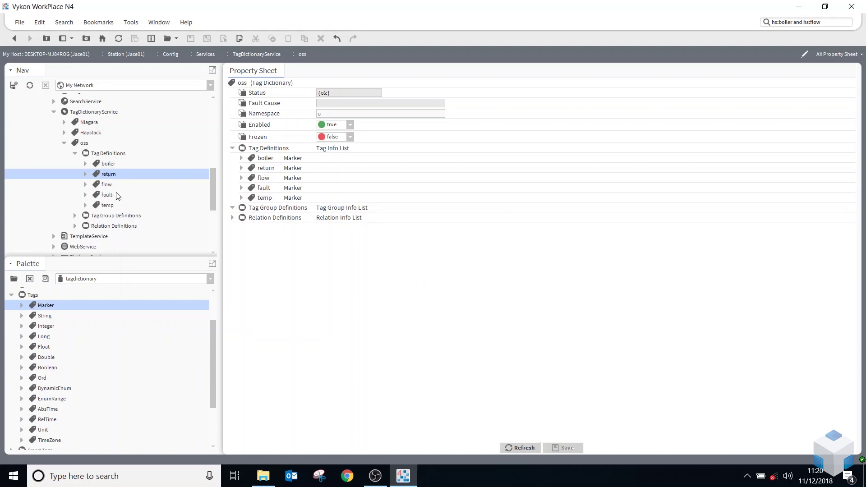
{"action": "left_click", "coordinate": [104, 165]}
{"action": "left_click", "coordinate": [109, 172]}
{"action": "scroll", "coordinate": [108, 214], "scroll_direction": "down", "scroll_amount": 1}
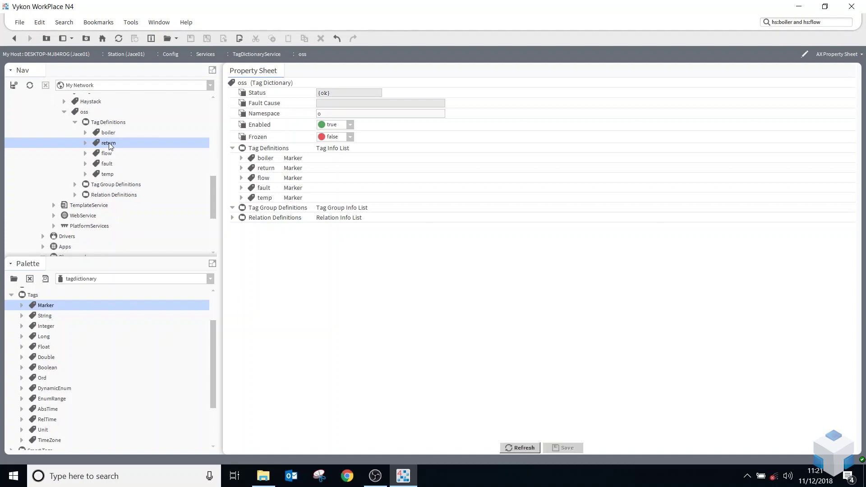
{"action": "left_click", "coordinate": [75, 185]}
Step: Add a TagGroup named boilerReturnTemp to oss and expand its Tag List in the tree
{"action": "left_click", "coordinate": [10, 295]}
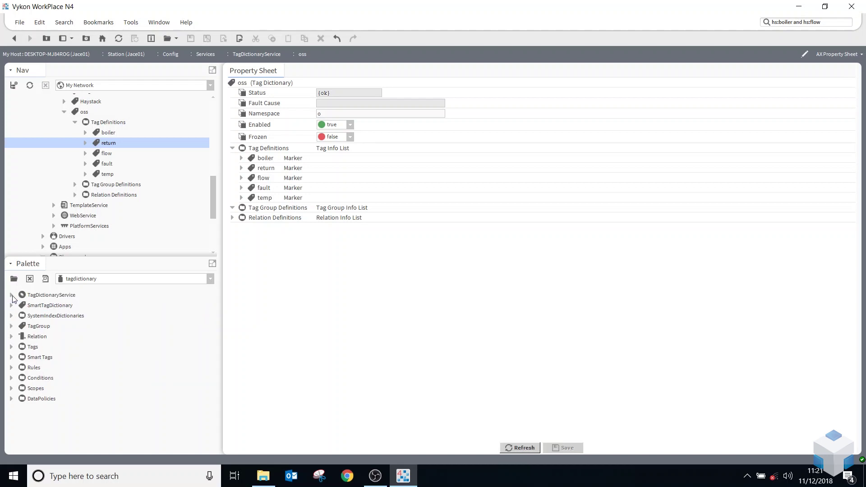
{"action": "left_click", "coordinate": [37, 326]}
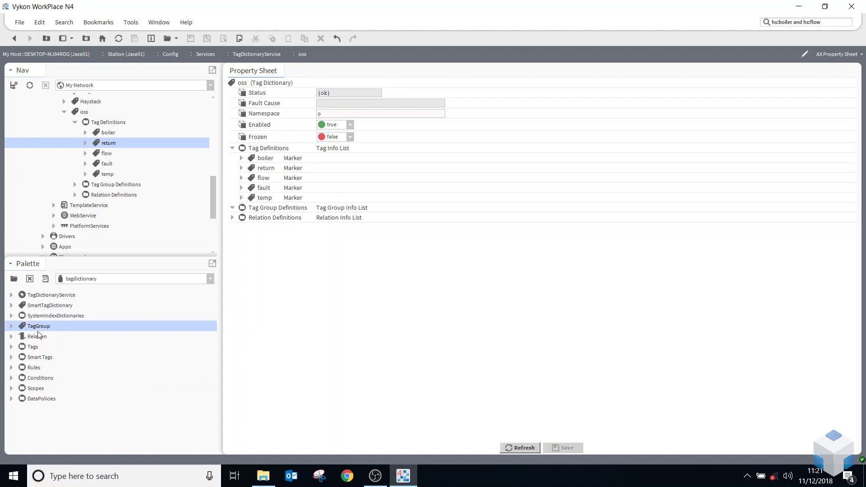
{"action": "left_click_drag", "start_coordinate": [36, 328], "coordinate": [107, 175]}
{"action": "type", "text": "re"}
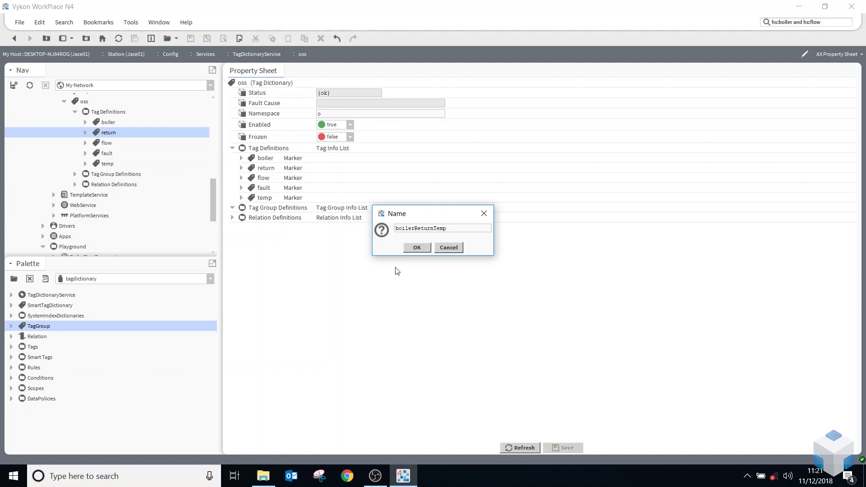
{"action": "left_click", "coordinate": [416, 249]}
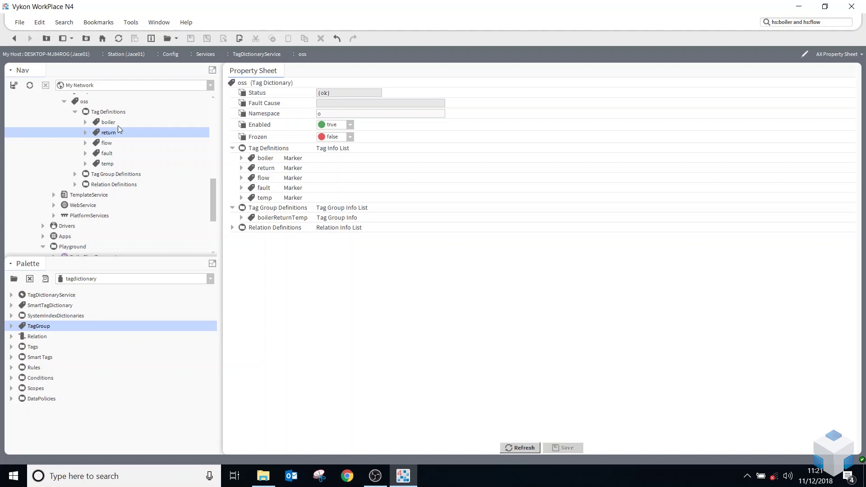
{"action": "left_click", "coordinate": [75, 174]}
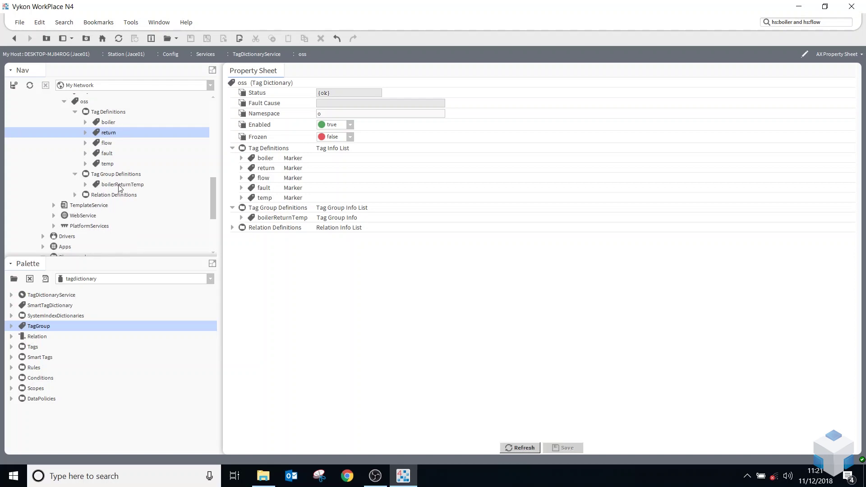
{"action": "left_click", "coordinate": [85, 185]}
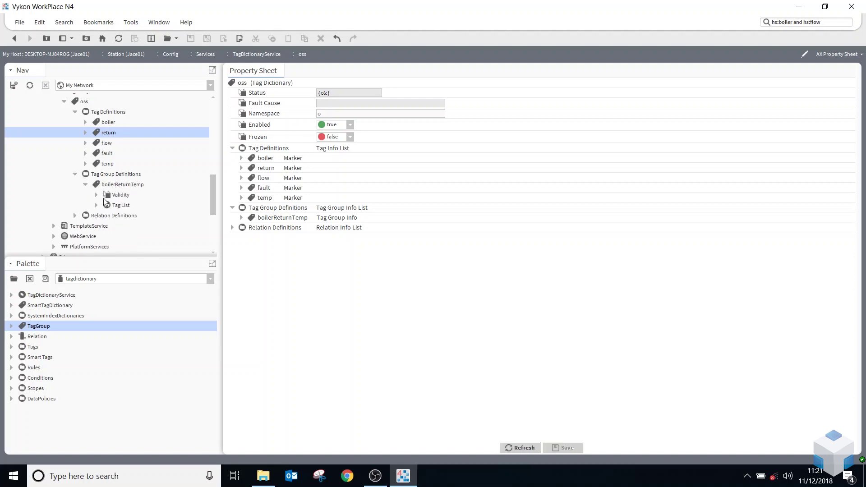
{"action": "left_click", "coordinate": [96, 205]}
Step: Add the boiler, return and temp tags to the boilerReturnTemp Tag List, then collapse the nodes
{"action": "left_click_drag", "start_coordinate": [107, 122], "coordinate": [124, 207]}
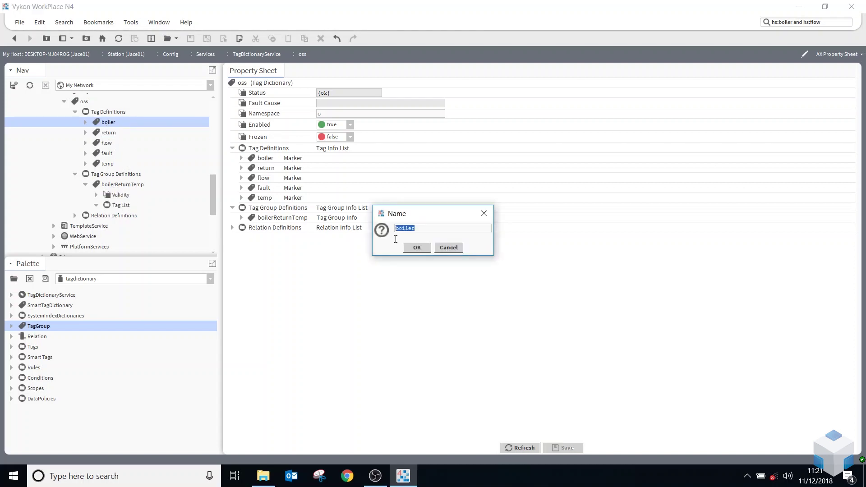
{"action": "left_click", "coordinate": [413, 247]}
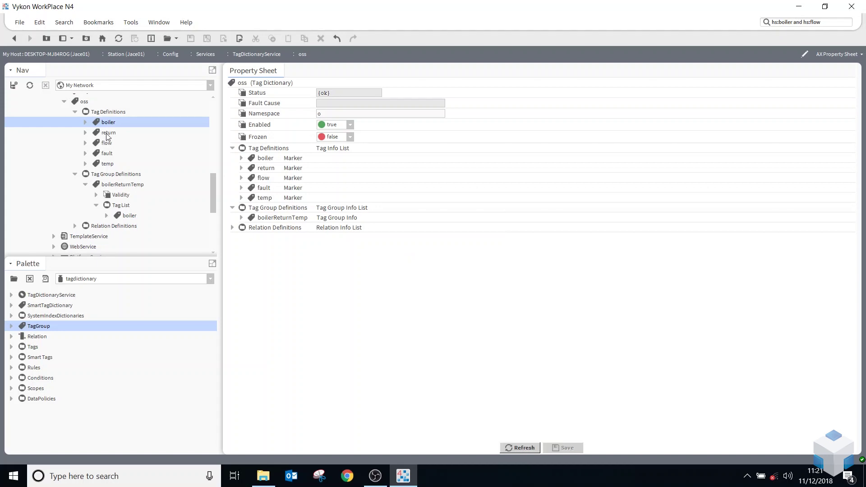
{"action": "left_click_drag", "start_coordinate": [107, 136], "coordinate": [121, 205]}
{"action": "left_click", "coordinate": [416, 247]}
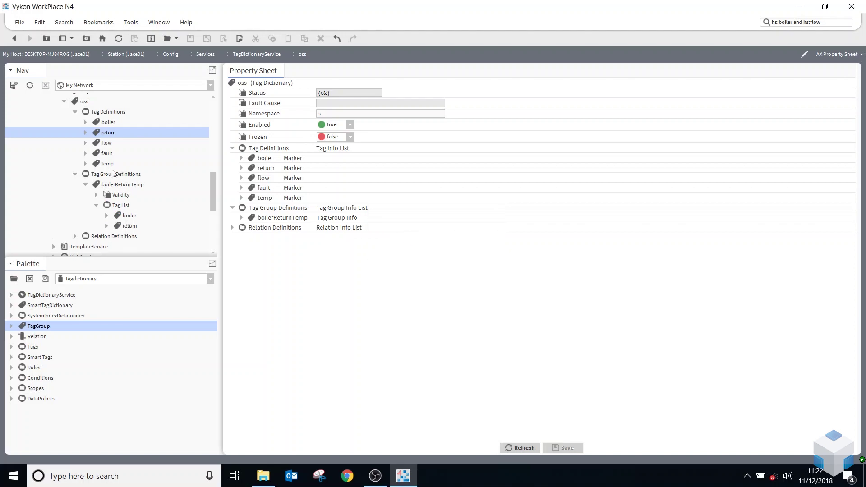
{"action": "left_click_drag", "start_coordinate": [108, 164], "coordinate": [128, 208]}
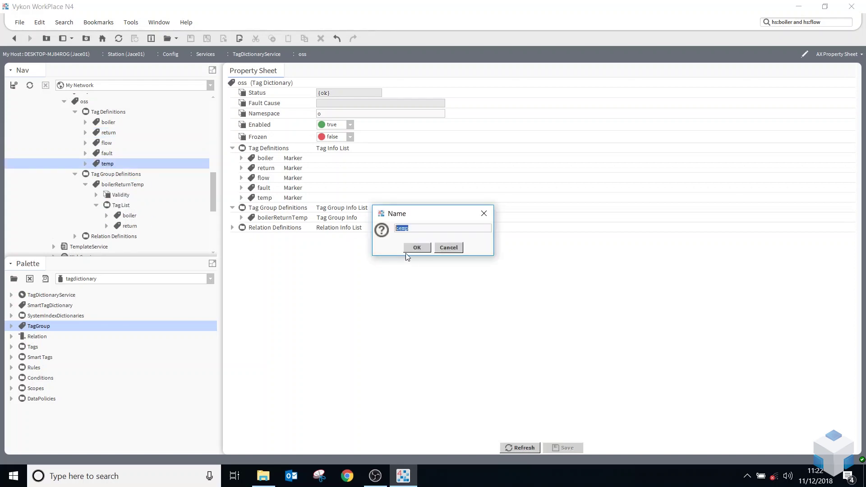
{"action": "left_click", "coordinate": [414, 248]}
{"action": "left_click", "coordinate": [96, 205]}
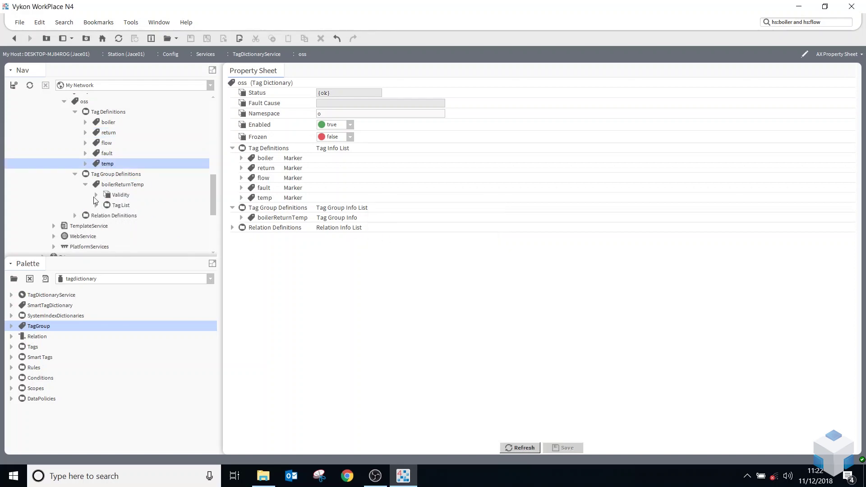
{"action": "left_click", "coordinate": [86, 185]}
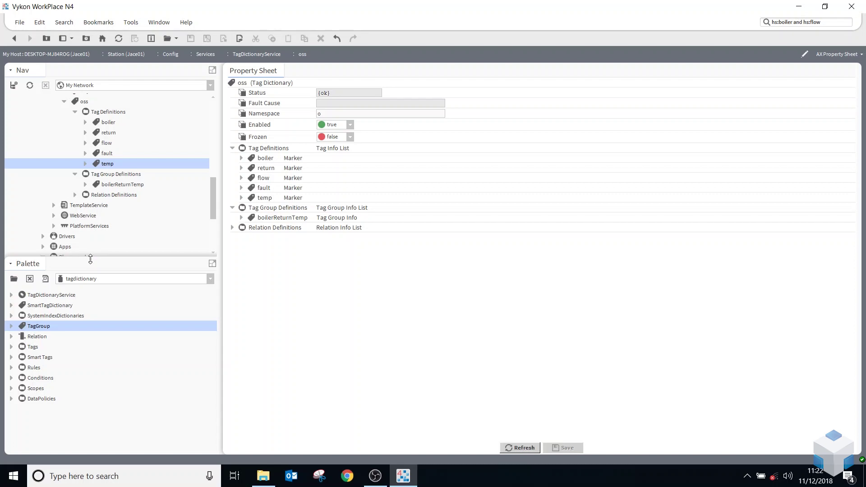
{"action": "left_click_drag", "start_coordinate": [91, 258], "coordinate": [91, 291]}
Step: Open the tag editor for BoilerRtnTemperature with its tag filter cleared
{"action": "scroll", "coordinate": [75, 192], "scroll_direction": "down", "scroll_amount": 3}
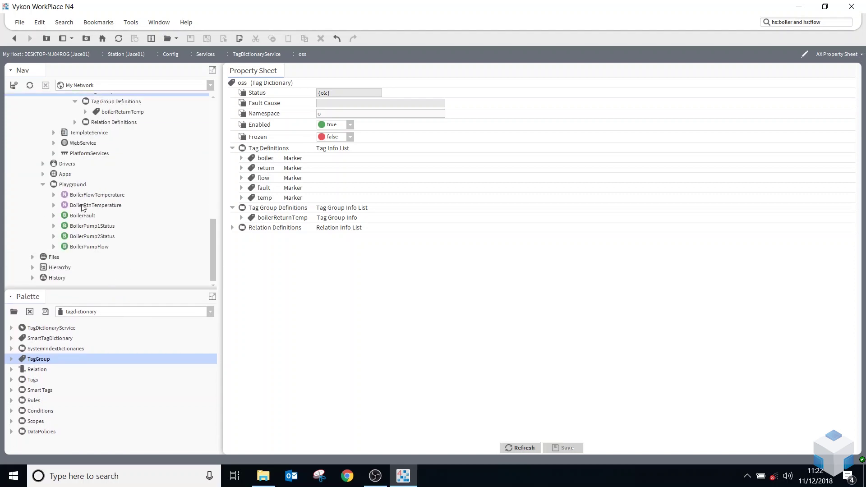
{"action": "left_click", "coordinate": [83, 207]}
{"action": "right_click", "coordinate": [90, 207]}
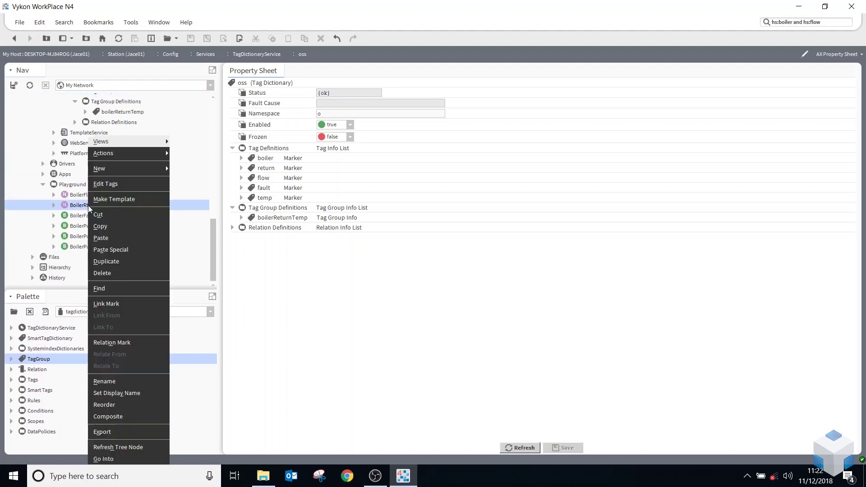
{"action": "left_click", "coordinate": [126, 185]}
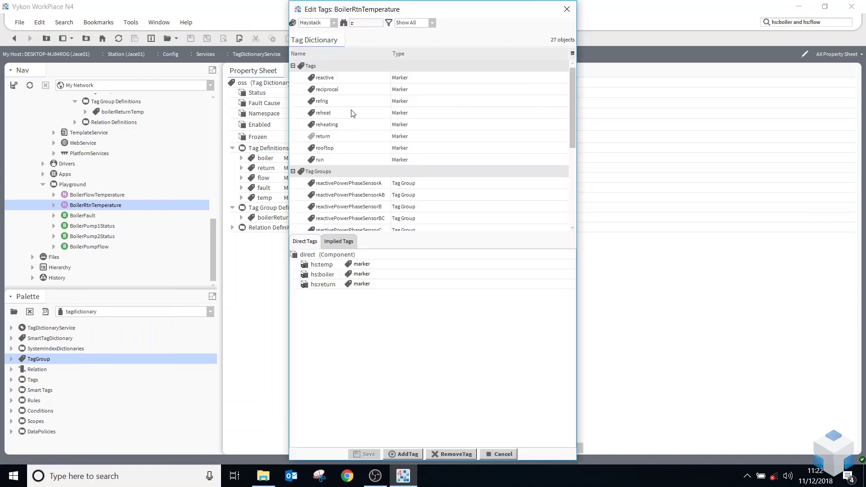
{"action": "double_click", "coordinate": [363, 25]}
{"action": "key", "text": "BackSpace"}
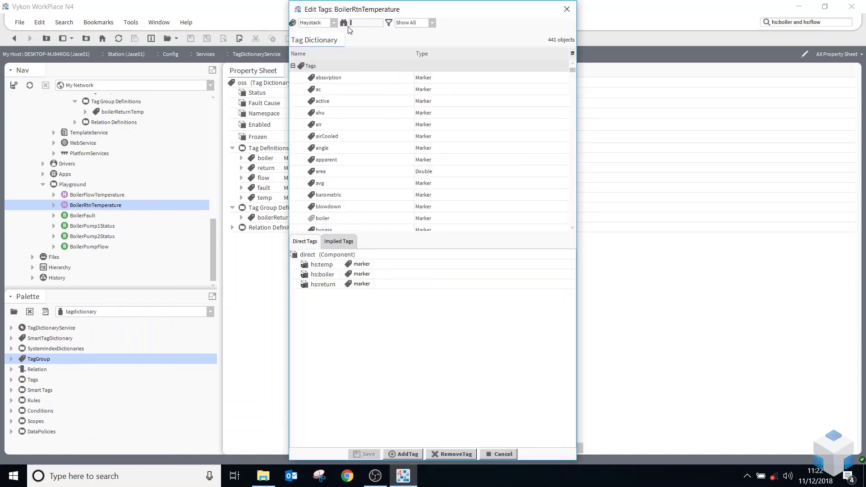
Step: Apply the oss boilerReturnTemp tag group to BoilerRtnTemperature and save
{"action": "left_click", "coordinate": [334, 22]}
{"action": "left_click", "coordinate": [315, 49]}
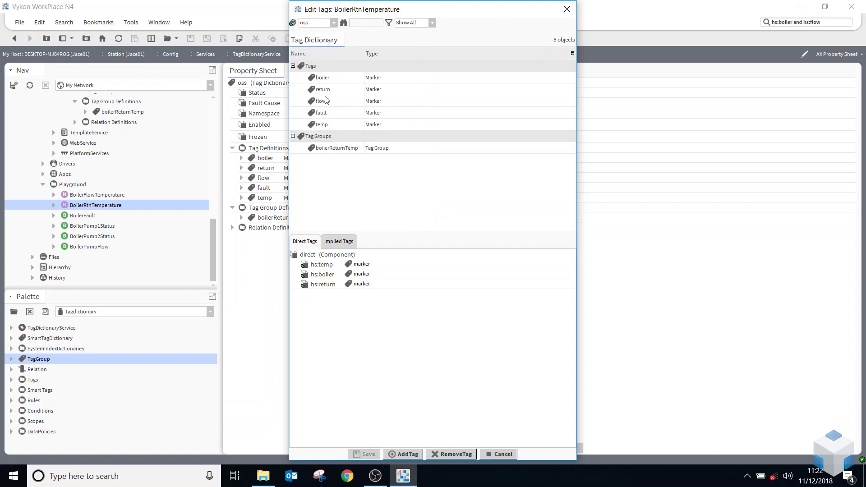
{"action": "left_click", "coordinate": [322, 80]}
{"action": "left_click", "coordinate": [323, 89]}
{"action": "left_click", "coordinate": [327, 102]}
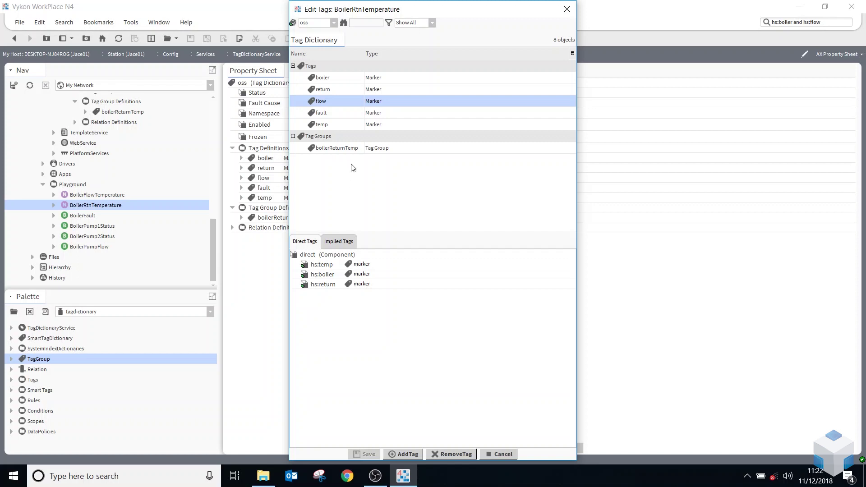
{"action": "left_click", "coordinate": [334, 151]}
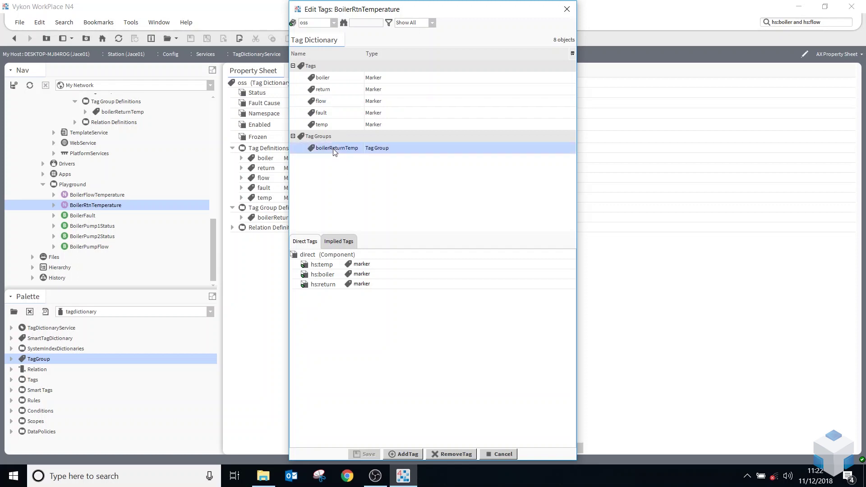
{"action": "double_click", "coordinate": [334, 151]}
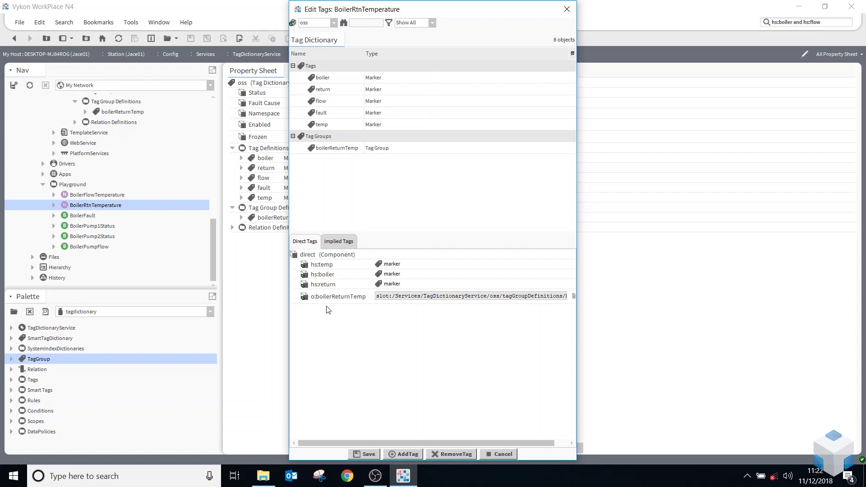
{"action": "left_click", "coordinate": [365, 454]}
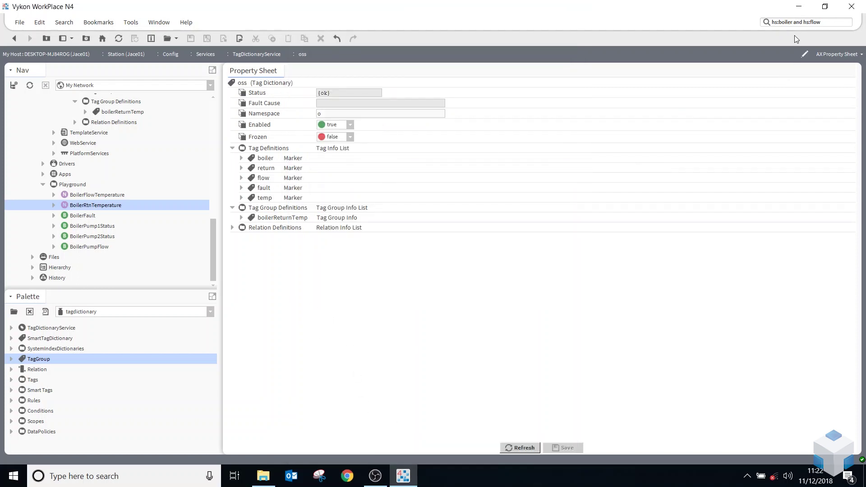
Step: Replace the old station search query with o:boiler and run it
{"action": "left_click_drag", "start_coordinate": [809, 22], "coordinate": [690, 24]}
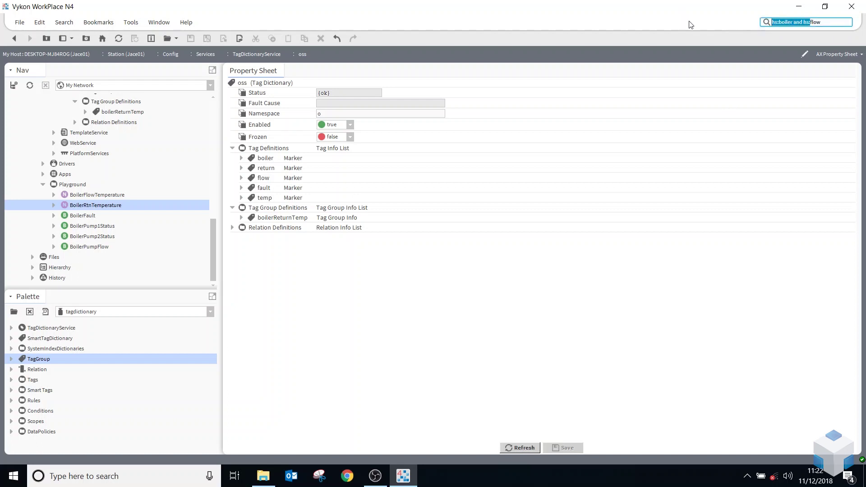
{"action": "left_click", "coordinate": [709, 29]}
{"action": "type", "text": "o"}
{"action": "key", "text": "BackSpace"}
{"action": "key", "text": "BackSpace"}
{"action": "key", "text": "BackSpace"}
{"action": "key", "text": "BackSpace"}
{"action": "key", "text": "BackSpace"}
{"action": "key", "text": "BackSpace"}
{"action": "key", "text": "BackSpace"}
{"action": "key", "text": "BackSpace"}
{"action": "key", "text": "BackSpace"}
{"action": "key", "text": "BackSpace"}
{"action": "key", "text": "BackSpace"}
{"action": "key", "text": "BackSpace"}
{"action": "key", "text": "BackSpace"}
{"action": "key", "text": "BackSpace"}
{"action": "key", "text": "BackSpace"}
{"action": "key", "text": "BackSpace"}
{"action": "key", "text": "BackSpace"}
{"action": "key", "text": "BackSpace"}
{"action": "key", "text": "BackSpace"}
{"action": "key", "text": "BackSpace"}
{"action": "type", "text": "o:boiler"}
{"action": "key", "text": "Return"}
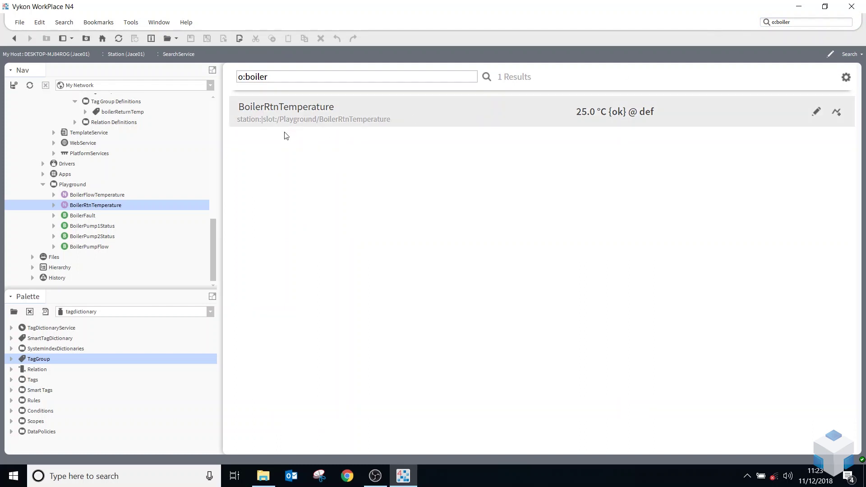
Step: Search for o:flow and then o:return, then append 'and o:temp and o:boil' to the query
{"action": "left_click", "coordinate": [799, 21]}
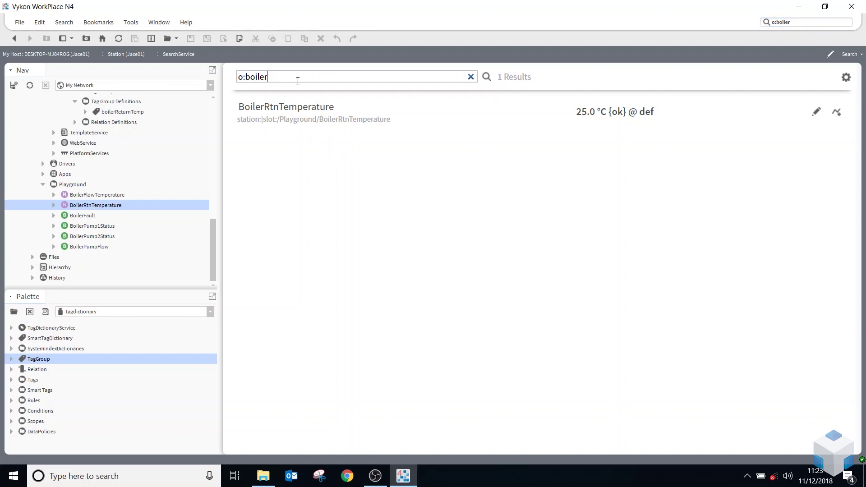
{"action": "left_click_drag", "start_coordinate": [295, 78], "coordinate": [245, 77]}
{"action": "type", "text": "flow"}
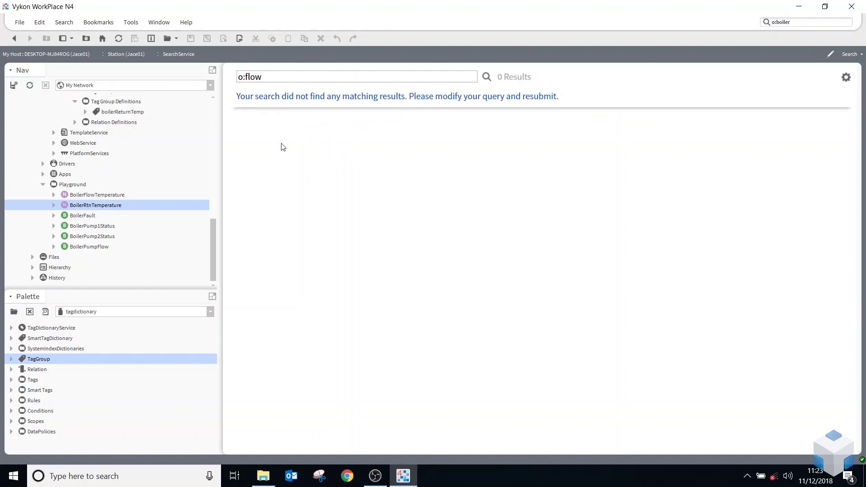
{"action": "left_click_drag", "start_coordinate": [275, 76], "coordinate": [245, 77]}
{"action": "type", "text": "return"}
{"action": "key", "text": "Return"}
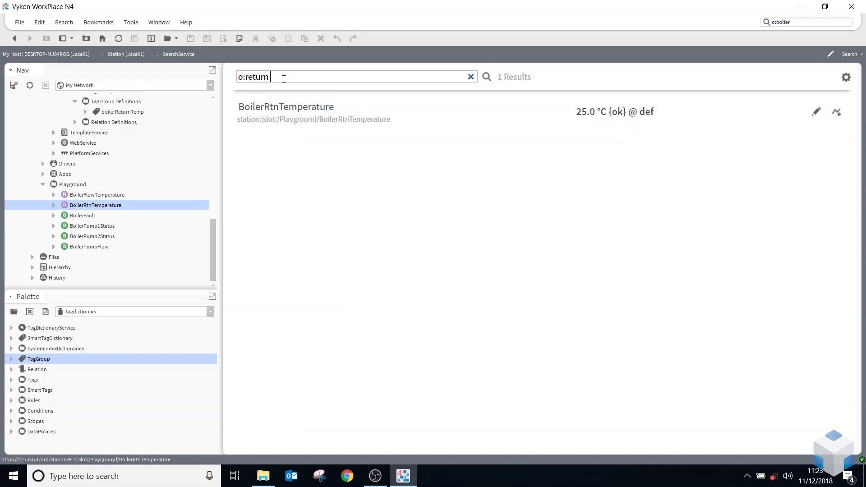
{"action": "type", "text": "and o:temp and o:boiler"}
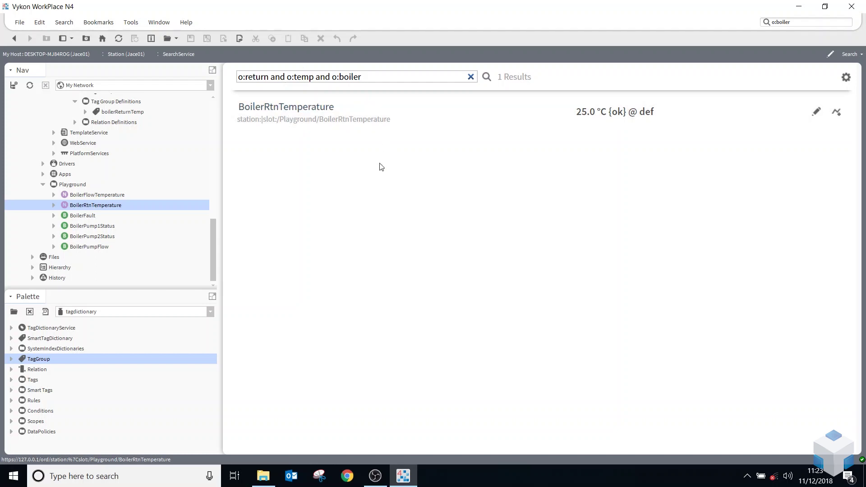
Step: Search 'o:return and o:temp and o:boiler', try capitalised 'o:Boiler', then re-run in lowercase
{"action": "key", "text": "Return"}
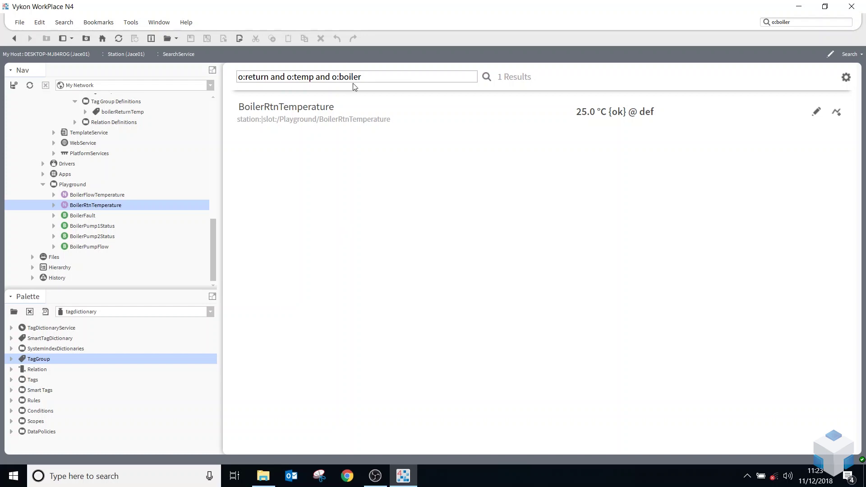
{"action": "key", "text": "BackSpace"}
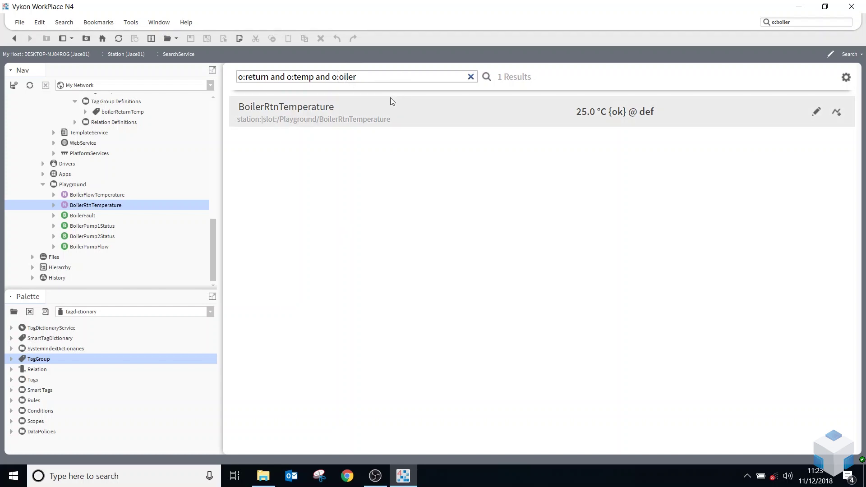
{"action": "type", "text": "B"}
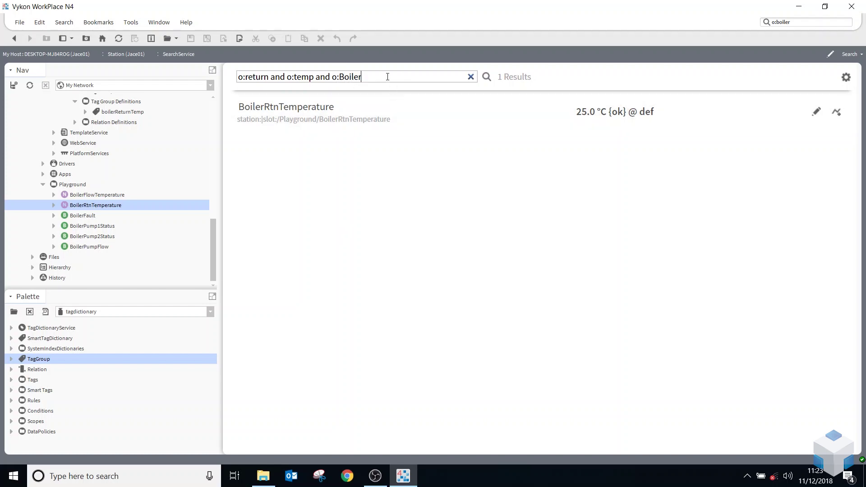
{"action": "key", "text": "Return"}
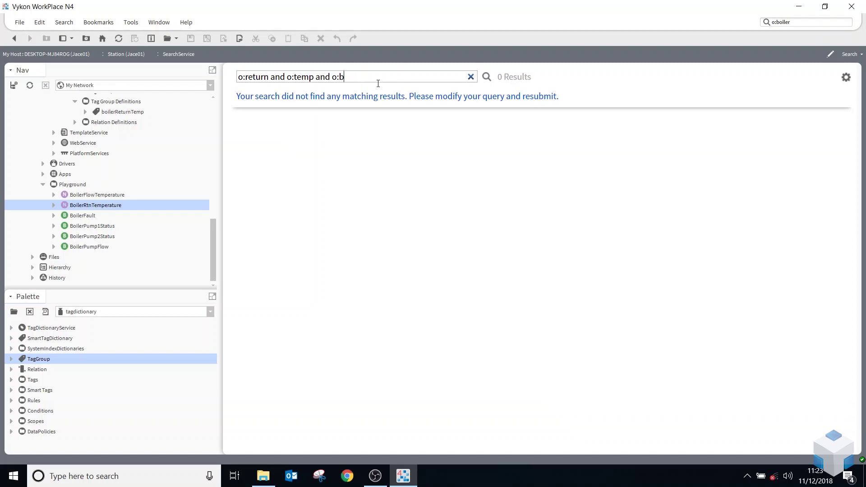
{"action": "type", "text": "oiler"}
{"action": "key", "text": "Return"}
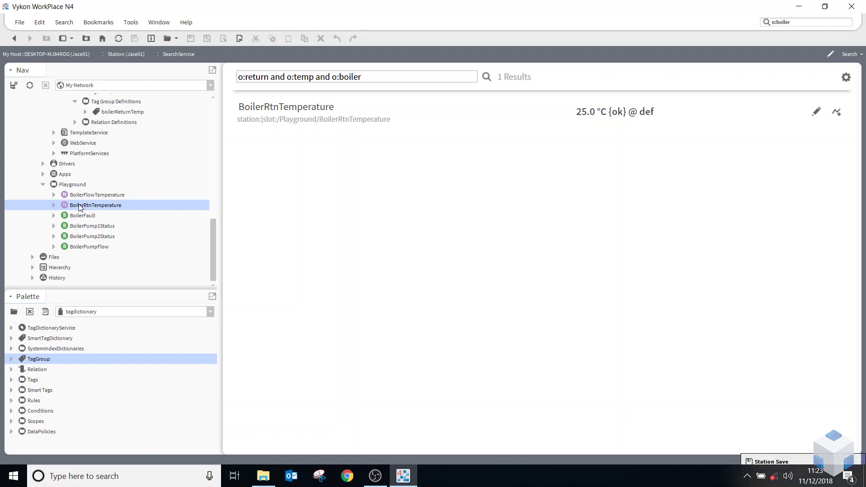
{"action": "left_click", "coordinate": [78, 217]}
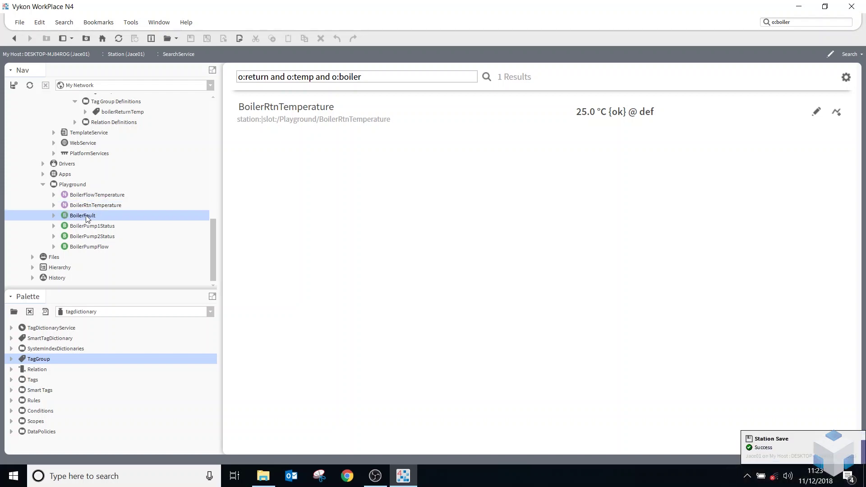
Step: Add the oss fault and boiler marker tags to BoilerFault and save
{"action": "right_click", "coordinate": [85, 218]}
{"action": "mouse_move", "coordinate": [109, 167]}
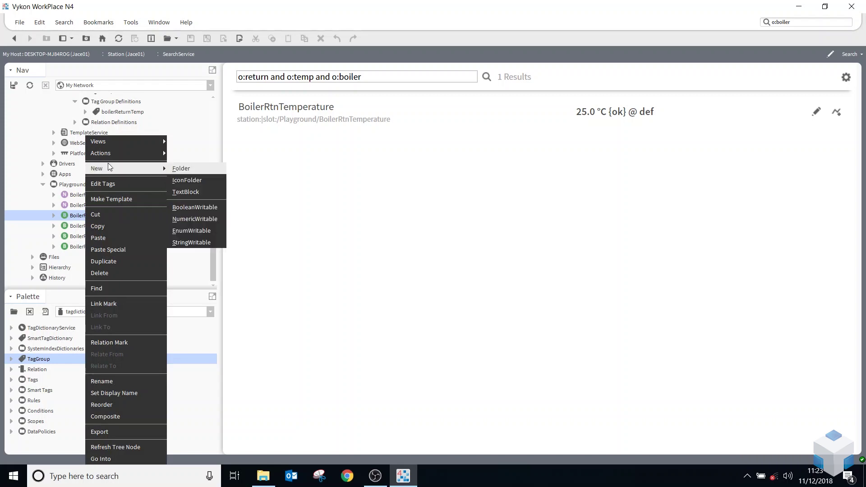
{"action": "left_click", "coordinate": [109, 183]}
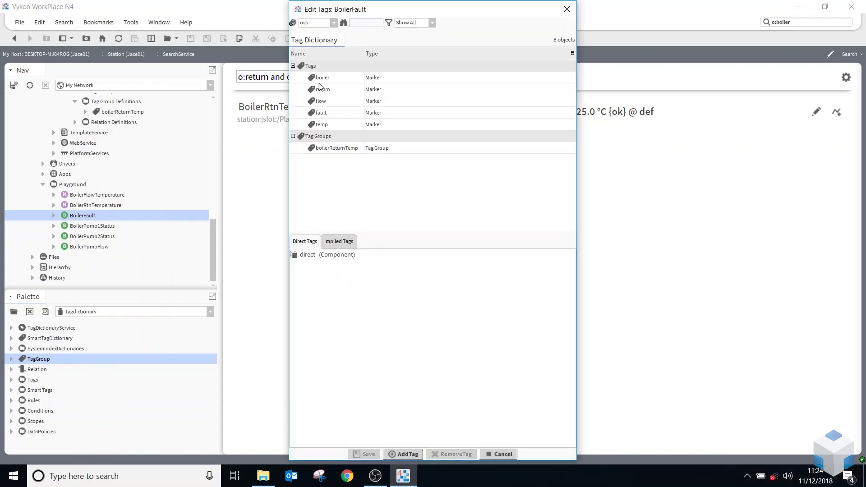
{"action": "double_click", "coordinate": [324, 113]}
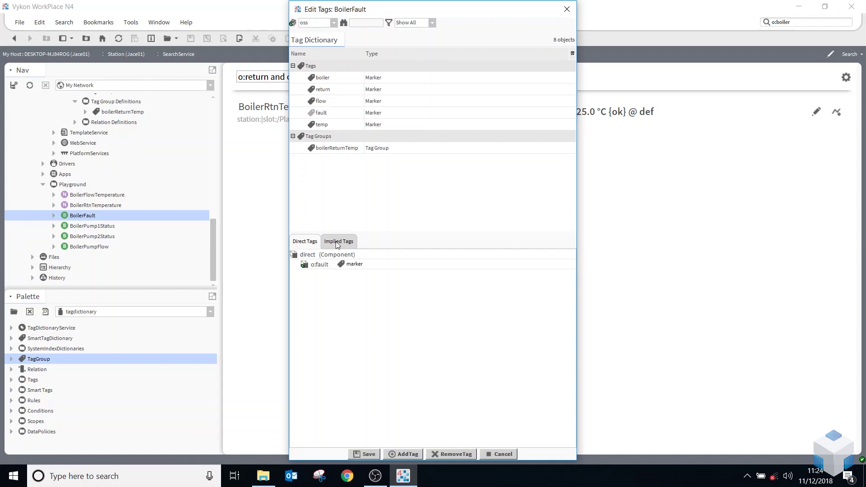
{"action": "double_click", "coordinate": [321, 78]}
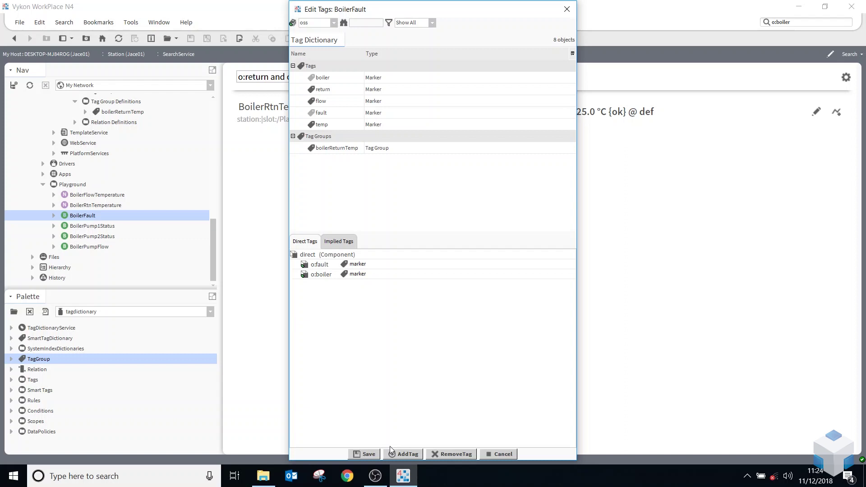
{"action": "left_click", "coordinate": [355, 453]}
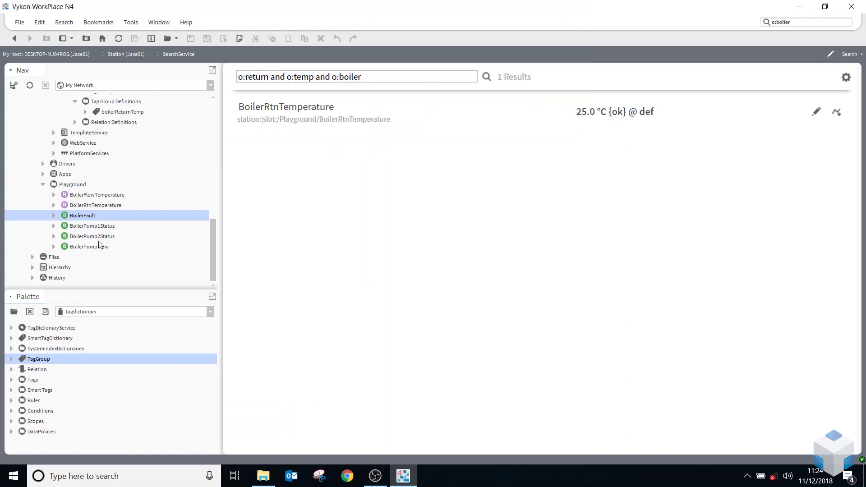
Step: Open ProgramService's Batch Editor and clear its existing object list
{"action": "scroll", "coordinate": [99, 245], "scroll_direction": "up", "scroll_amount": 10}
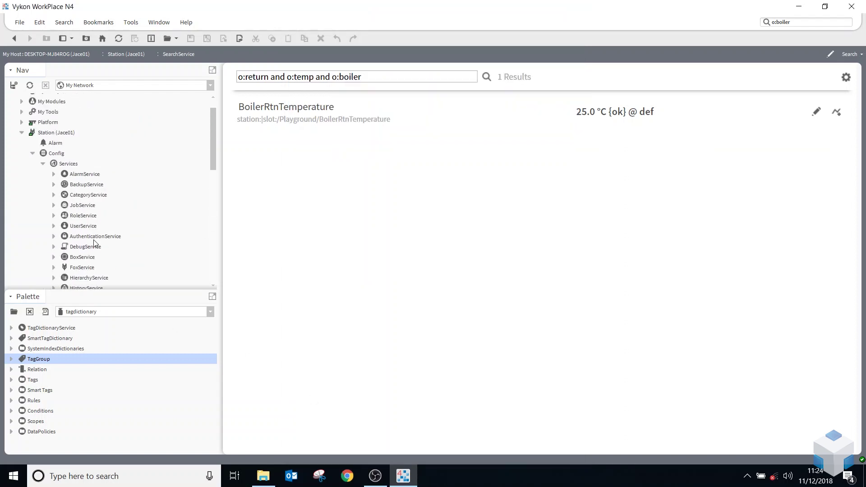
{"action": "scroll", "coordinate": [93, 239], "scroll_direction": "down", "scroll_amount": 4}
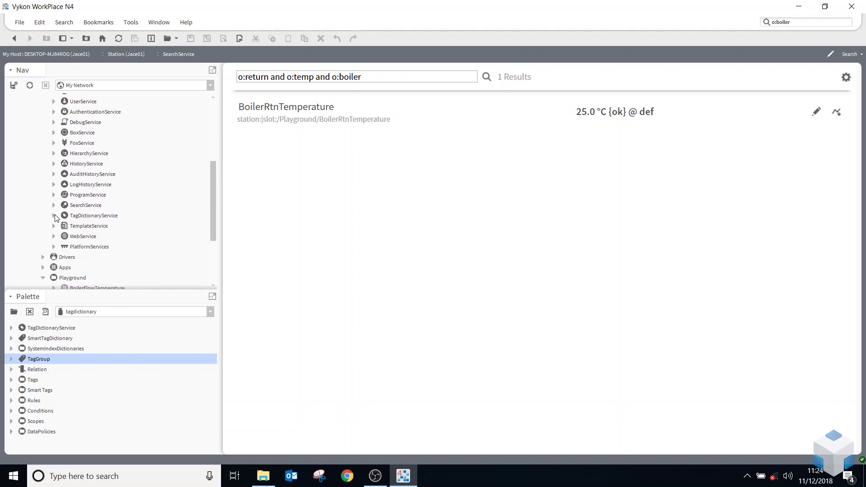
{"action": "double_click", "coordinate": [90, 195]}
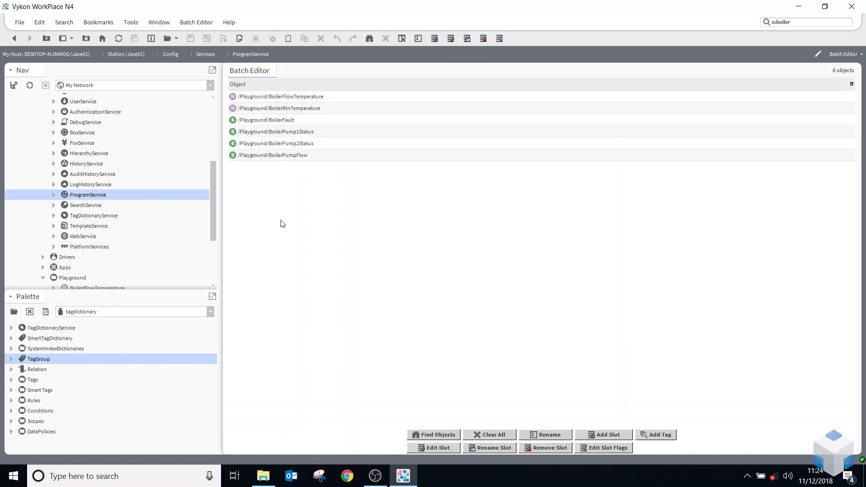
{"action": "left_click", "coordinate": [491, 435]}
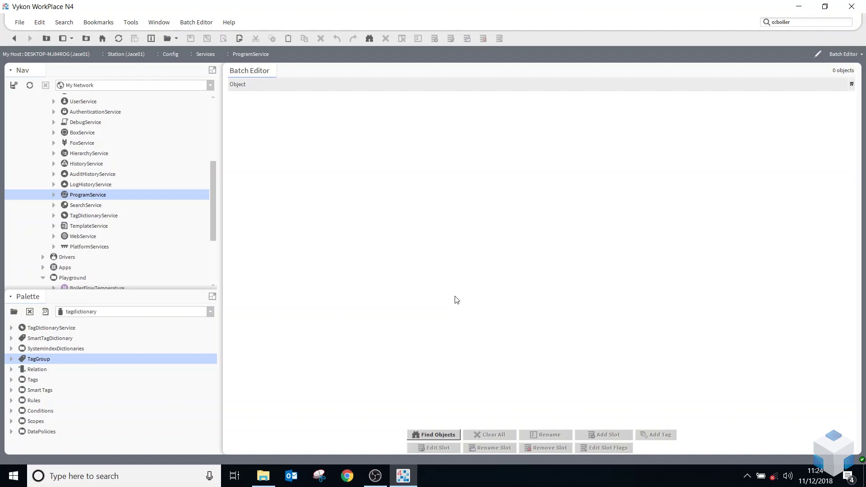
Step: Find all Control Point objects under Playground, listing the six boiler points
{"action": "left_click", "coordinate": [453, 434]}
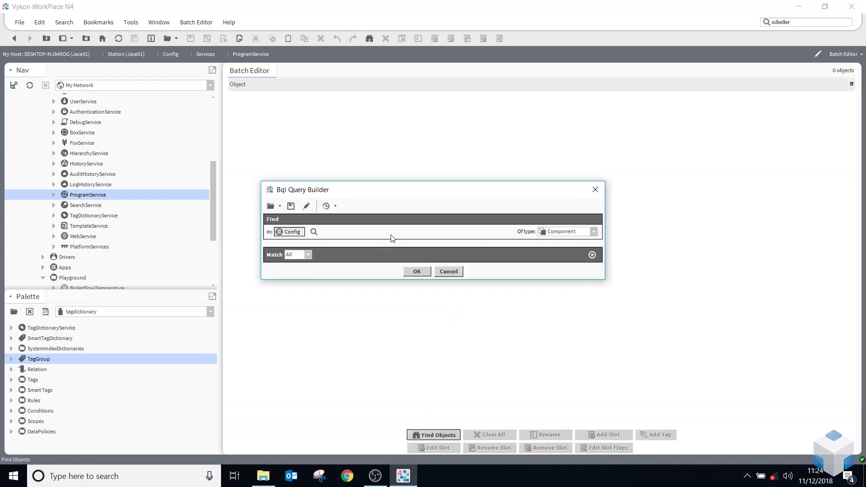
{"action": "left_click", "coordinate": [314, 232]}
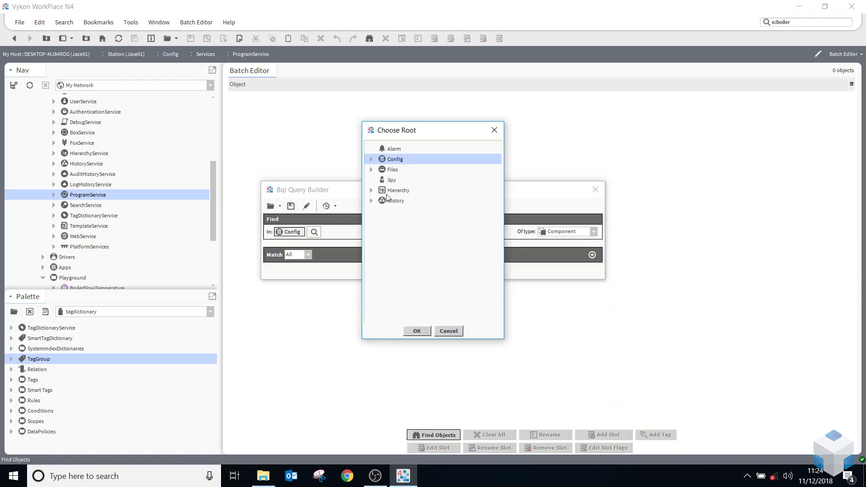
{"action": "left_click", "coordinate": [372, 159]}
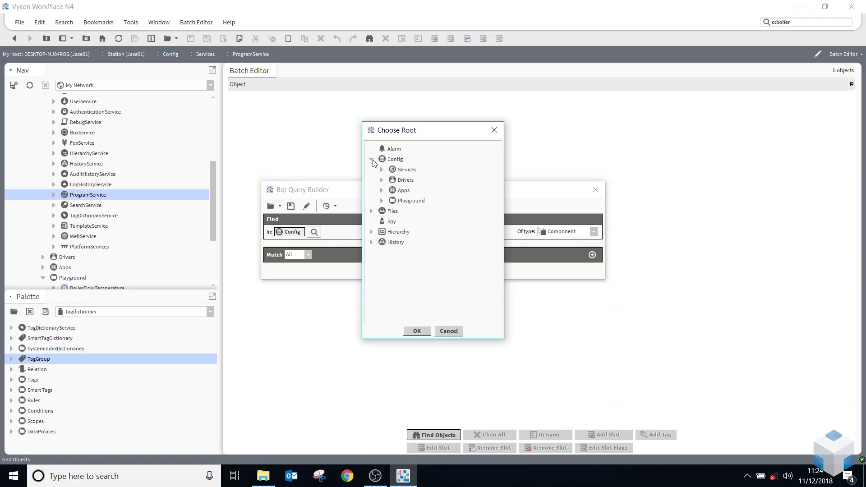
{"action": "left_click", "coordinate": [411, 201]}
{"action": "left_click", "coordinate": [417, 330]}
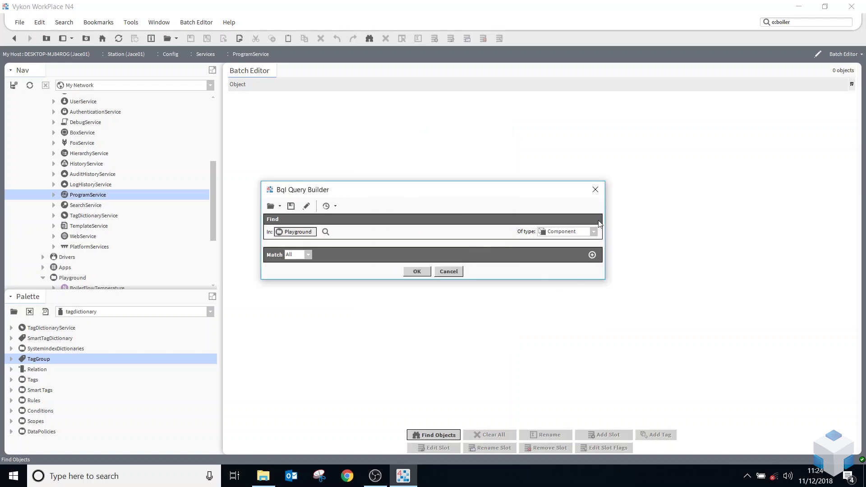
{"action": "left_click", "coordinate": [592, 231]}
{"action": "left_click", "coordinate": [567, 261]}
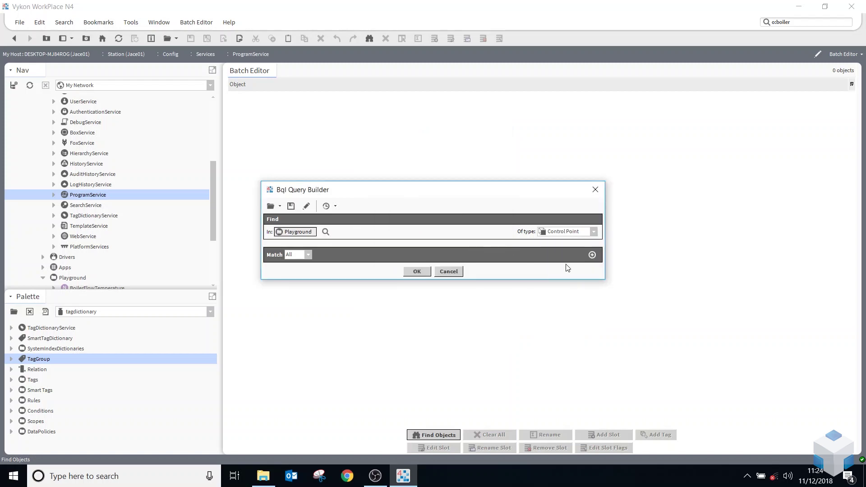
{"action": "left_click", "coordinate": [416, 271]}
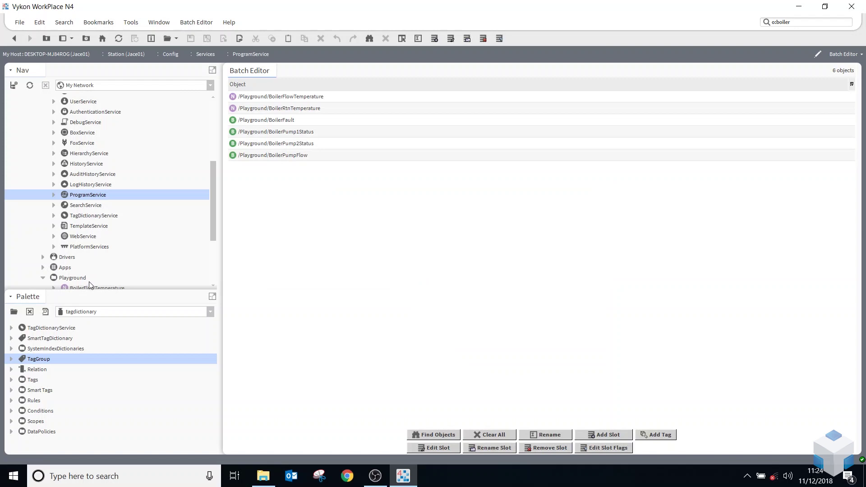
{"action": "scroll", "coordinate": [91, 284], "scroll_direction": "down", "scroll_amount": 3}
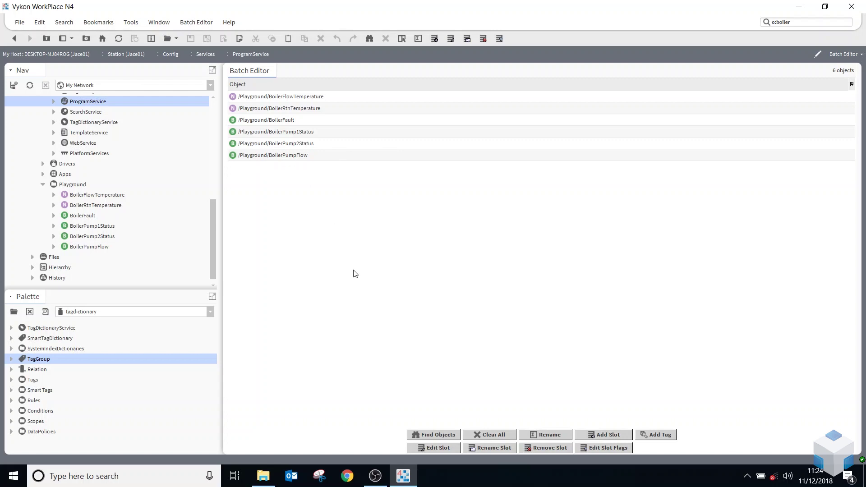
Step: Try selecting individual boiler points, then clear the selection so all six points are targeted
{"action": "left_click", "coordinate": [307, 108]}
{"action": "left_click", "coordinate": [287, 132]}
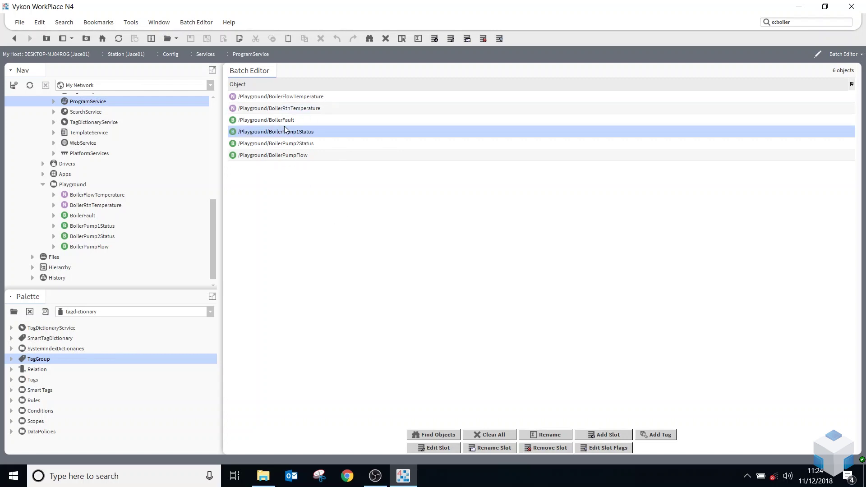
{"action": "left_click_drag", "start_coordinate": [285, 129], "coordinate": [285, 110]}
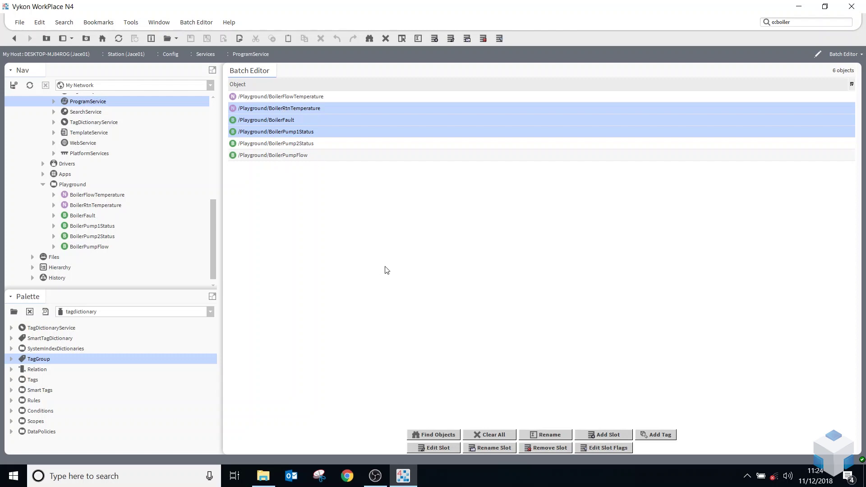
{"action": "left_click", "coordinate": [374, 252]}
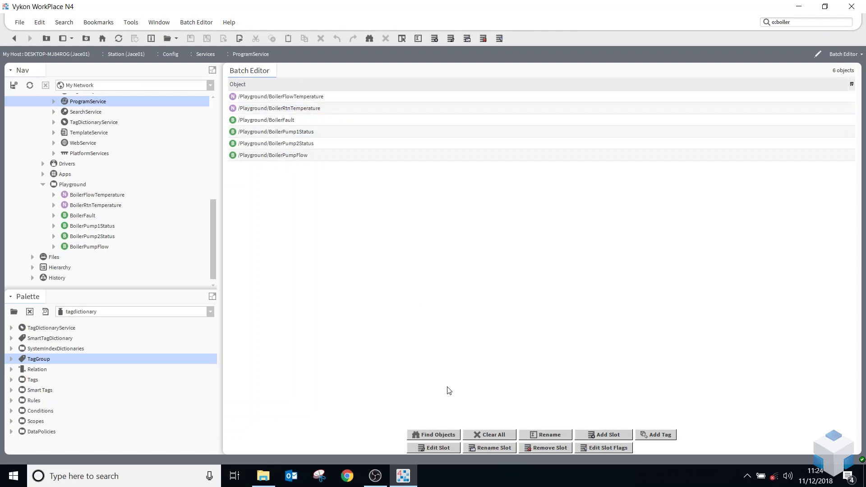
Step: Batch-add the oss dictionary's boiler marker tag to all six Playground points and confirm the results
{"action": "left_click", "coordinate": [660, 435]}
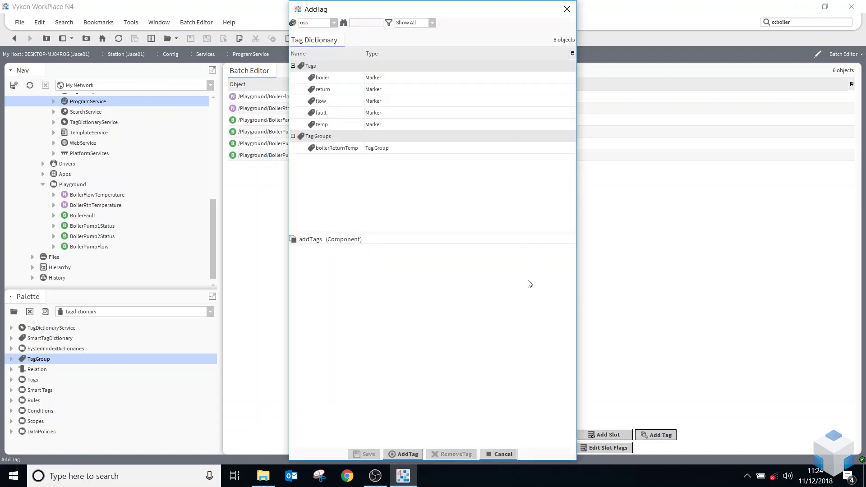
{"action": "left_click", "coordinate": [322, 80]}
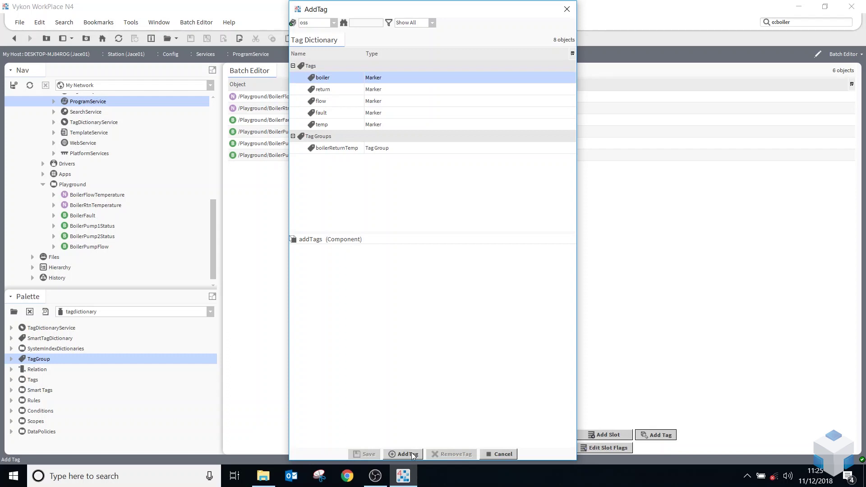
{"action": "double_click", "coordinate": [324, 80]}
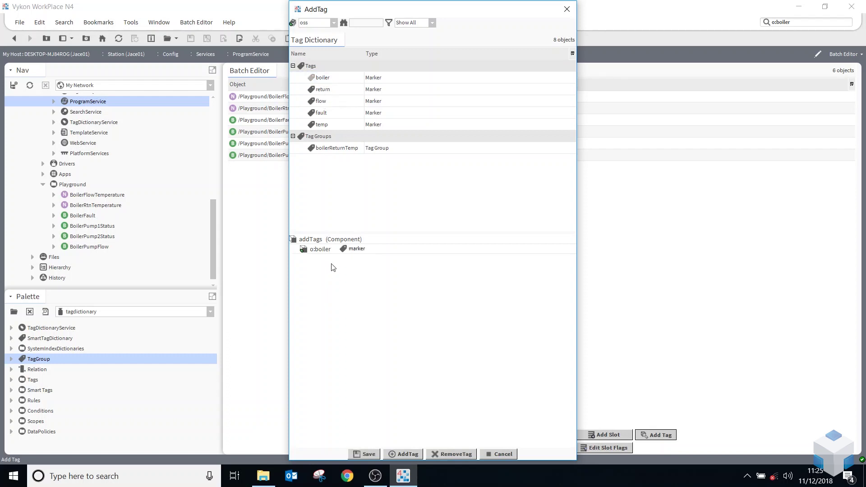
{"action": "left_click", "coordinate": [369, 454]}
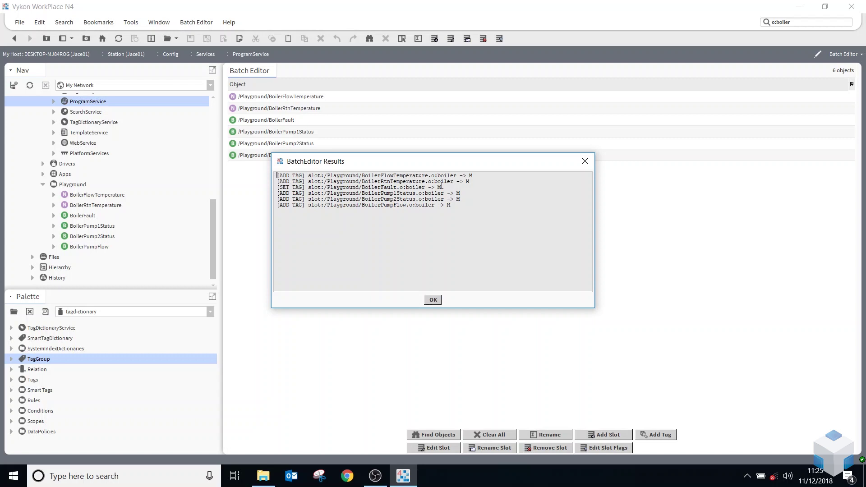
{"action": "left_click", "coordinate": [433, 300]}
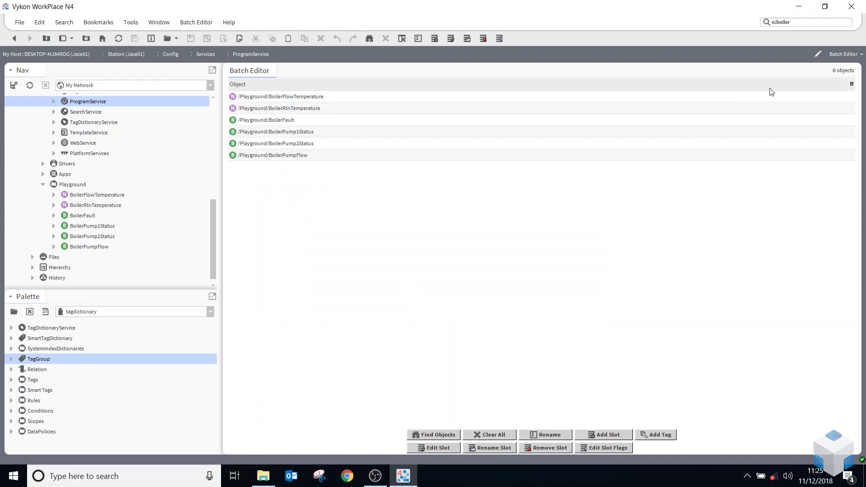
Step: Run the o:boiler station search, which returns 6 results
{"action": "left_click", "coordinate": [803, 23]}
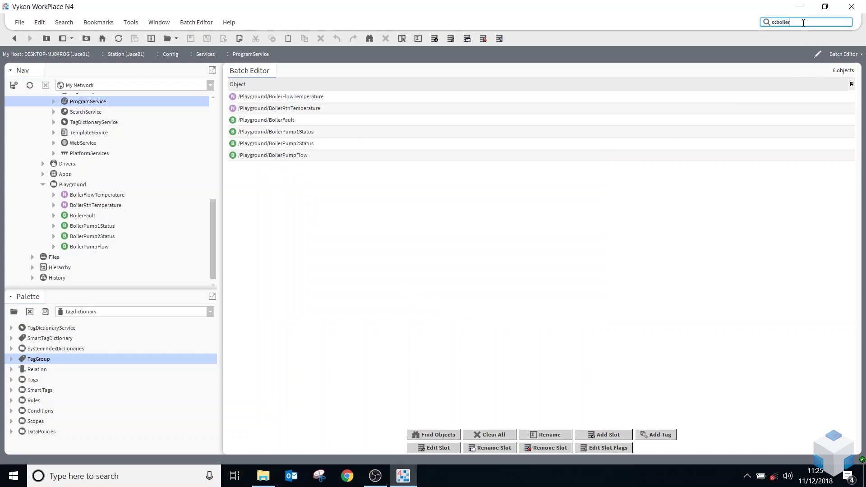
{"action": "key", "text": "Return"}
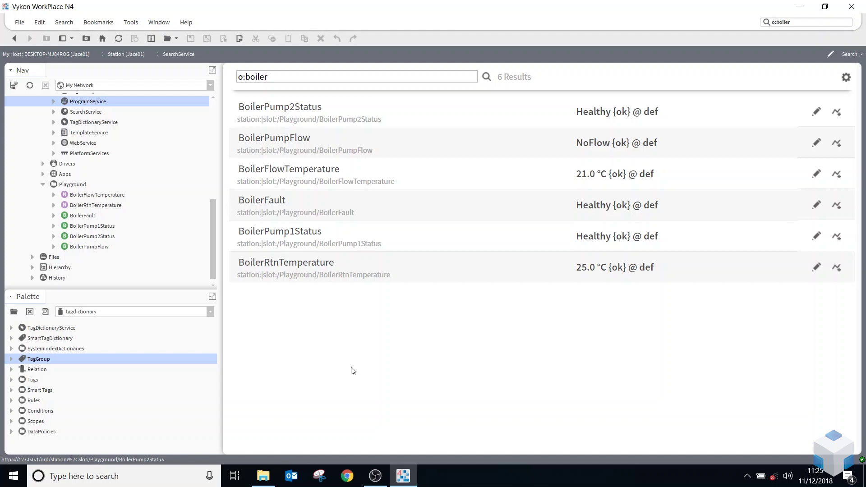
Step: Collapse the Playground and Services branches in the Nav tree
{"action": "left_click", "coordinate": [43, 185]}
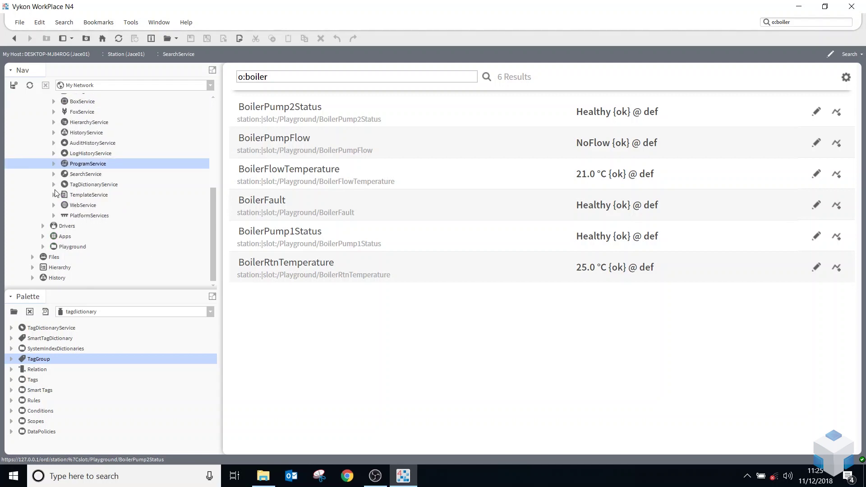
{"action": "scroll", "coordinate": [51, 185], "scroll_direction": "up", "scroll_amount": 6}
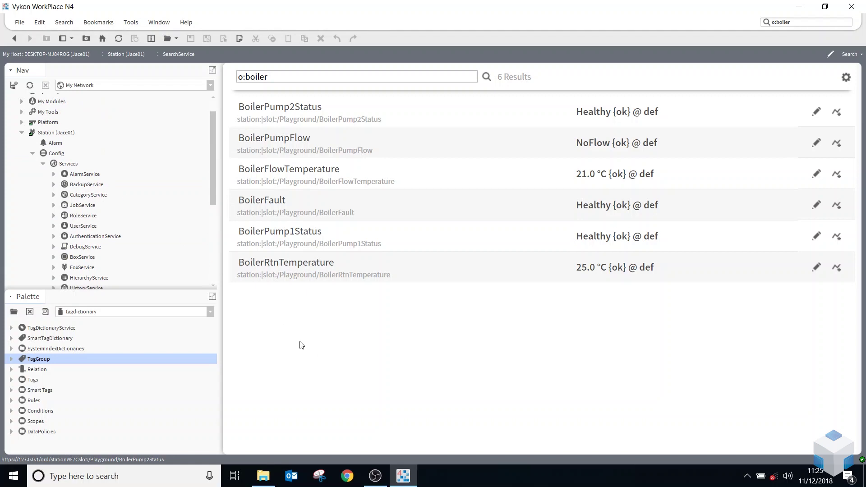
{"action": "left_click", "coordinate": [43, 163]}
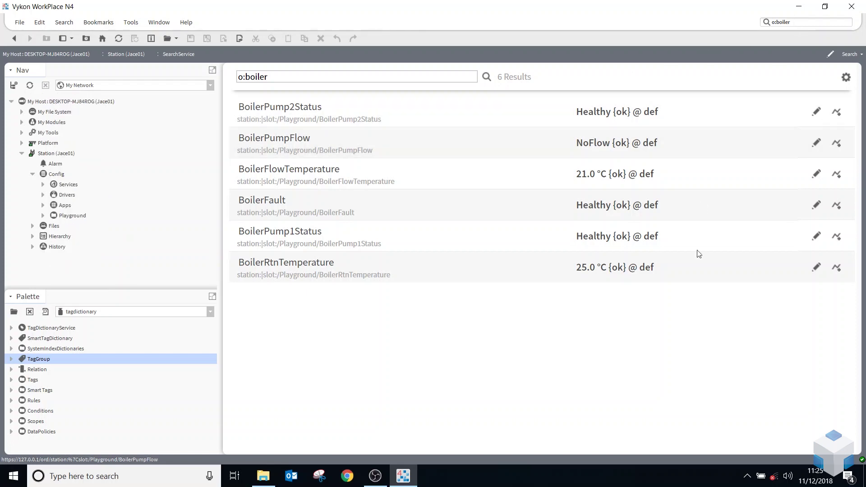